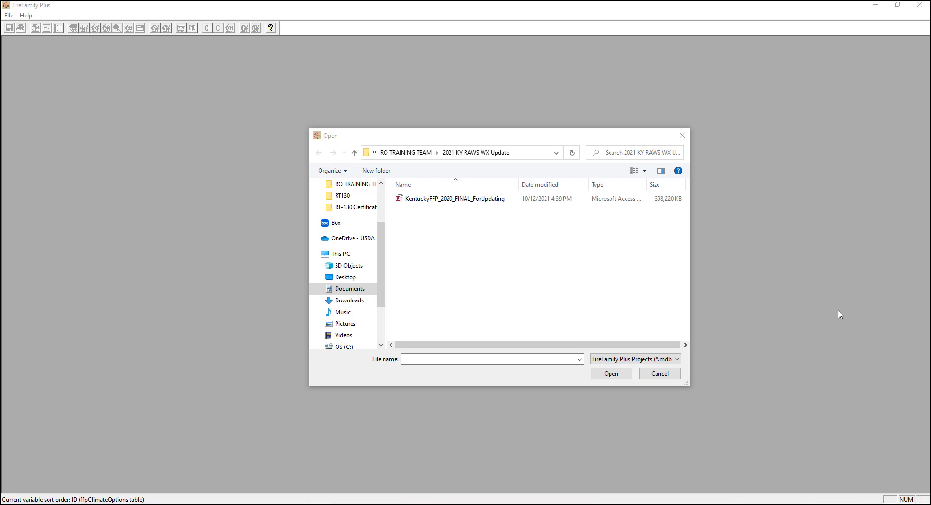
Step: Open the KentuckyFFP_2020_FINAL_ForUpdating project, select SIG - Northeast FDRA as the active SIG/Station, and maximize the working set
double_click(479, 202)
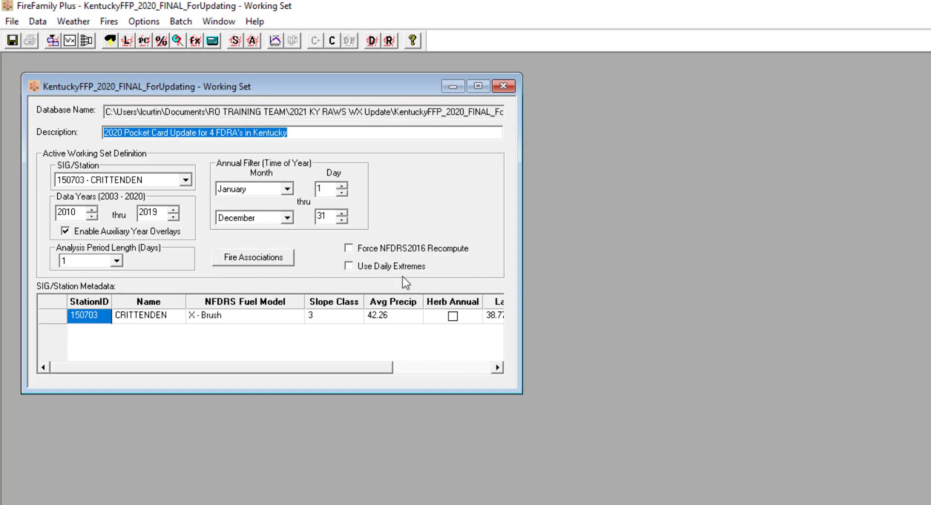
click(187, 178)
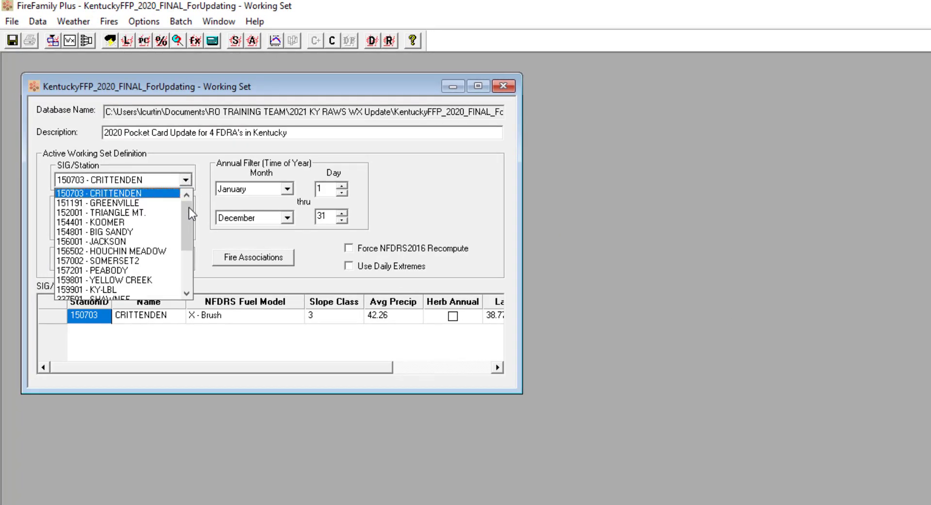
drag(189, 208, 180, 258)
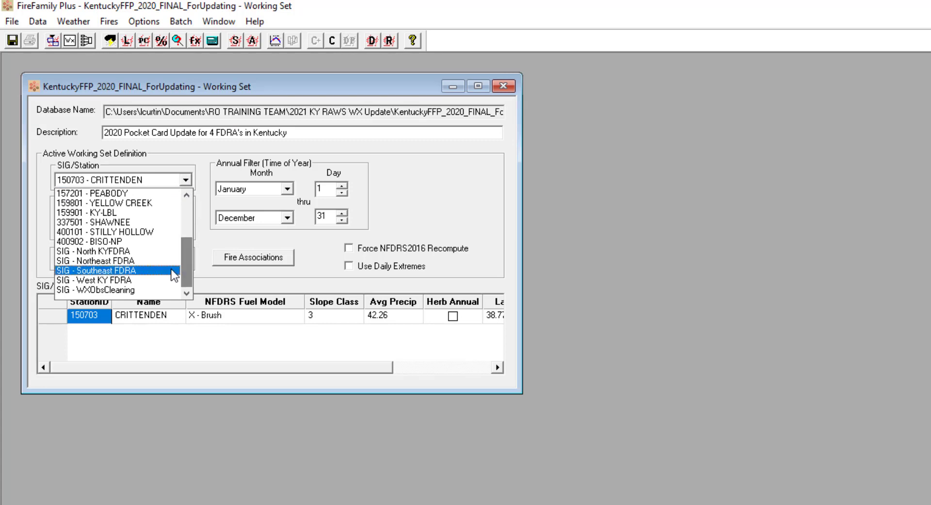
click(124, 263)
click(478, 86)
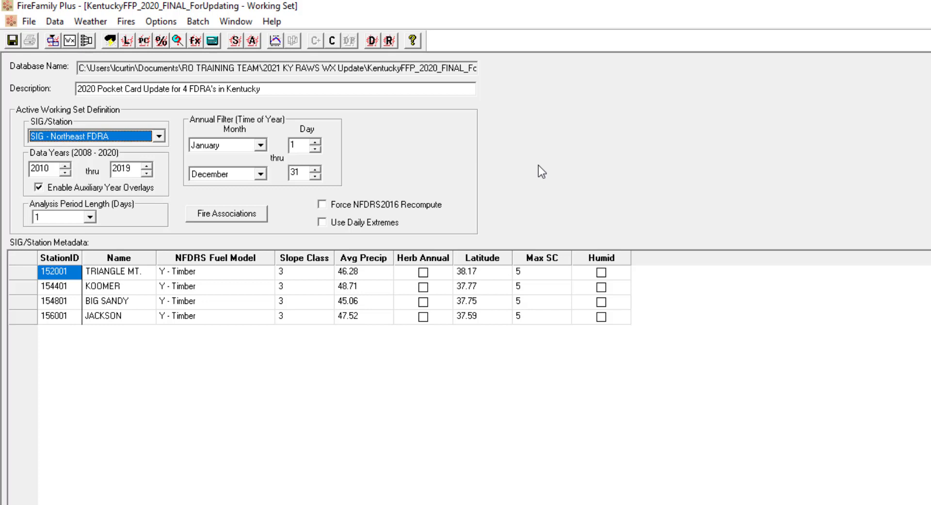
Step: View all weather observations for the selected stations and sort them by ObsDate in descending order
click(99, 22)
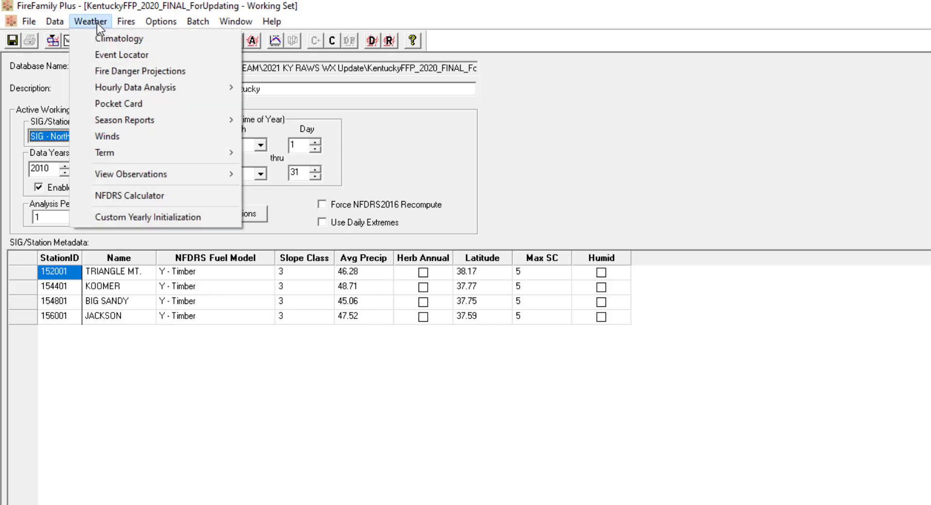
mouse_move(197, 176)
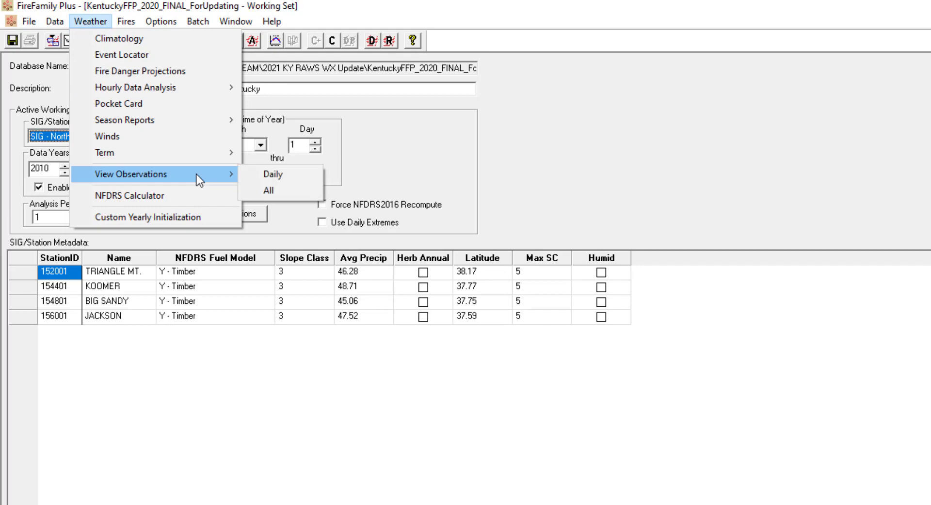
click(278, 190)
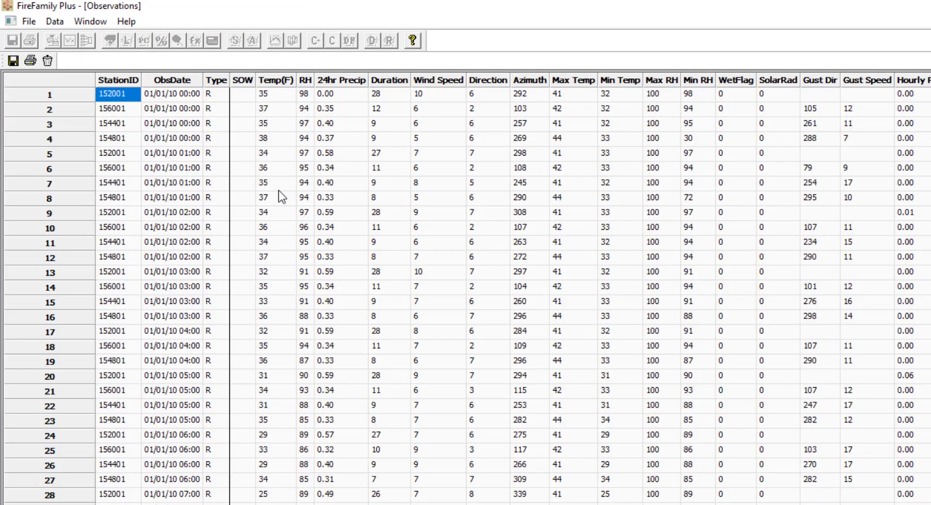
right_click(184, 82)
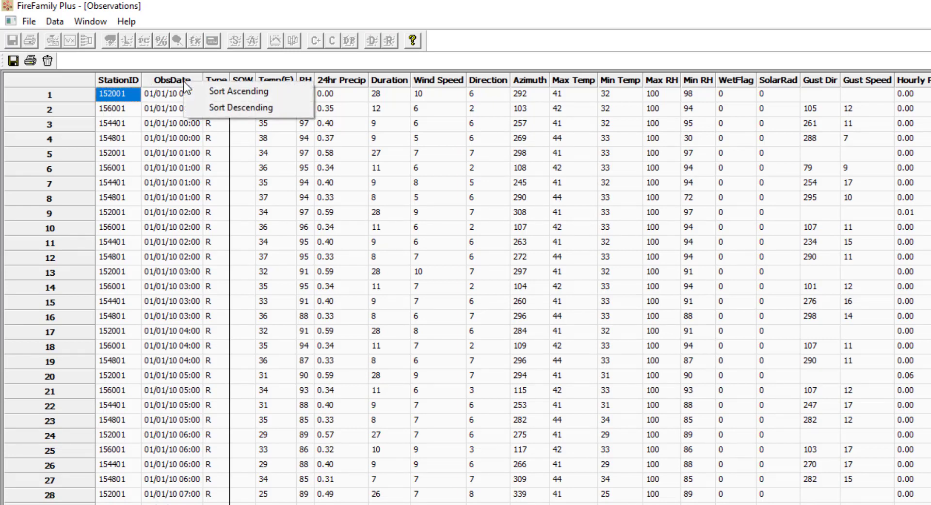
click(218, 109)
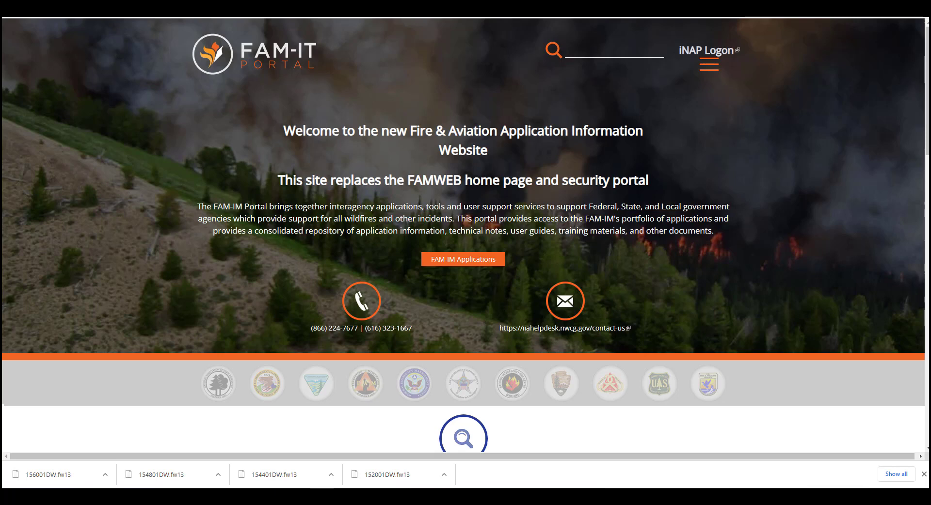
Step: Switch to the FAM-IT Portal website, search for "data warehouse" and open the FAMWeb Data Warehouse page
click(613, 50)
text(data ware)
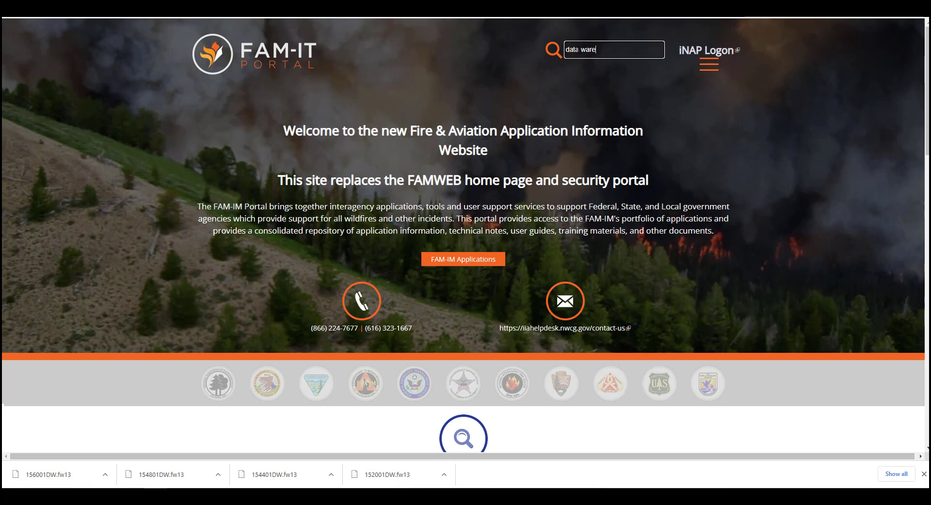
text(house)
key(Return)
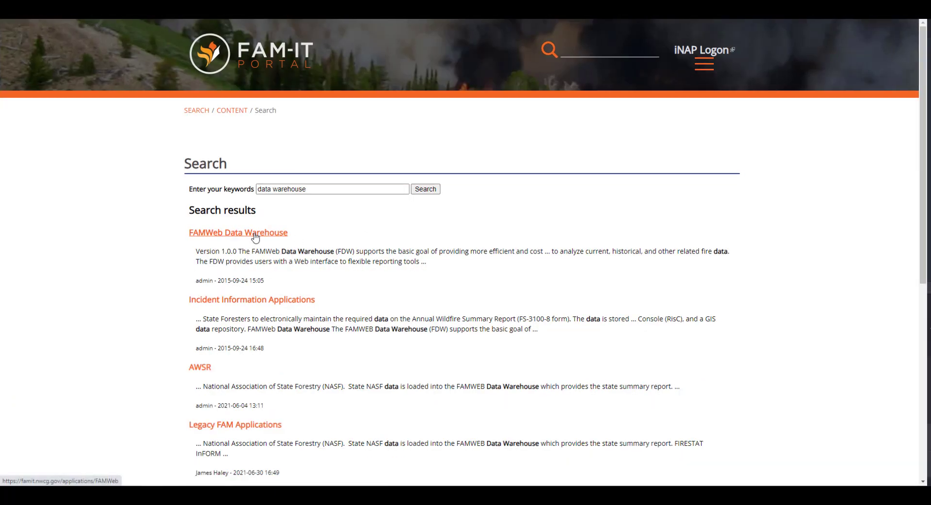
click(256, 238)
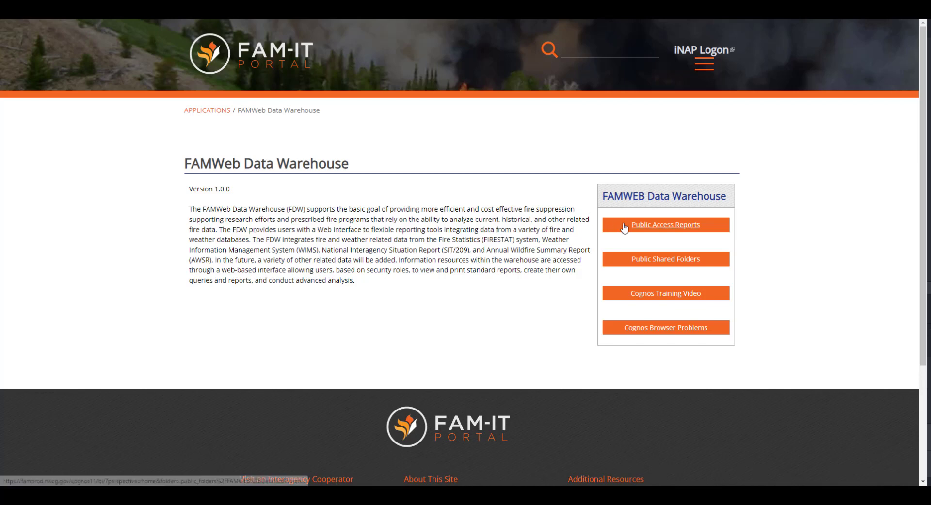
Step: Go to the Public Access Reports and open the FW13 report from the Historical folder of Weather Data Extract
click(631, 228)
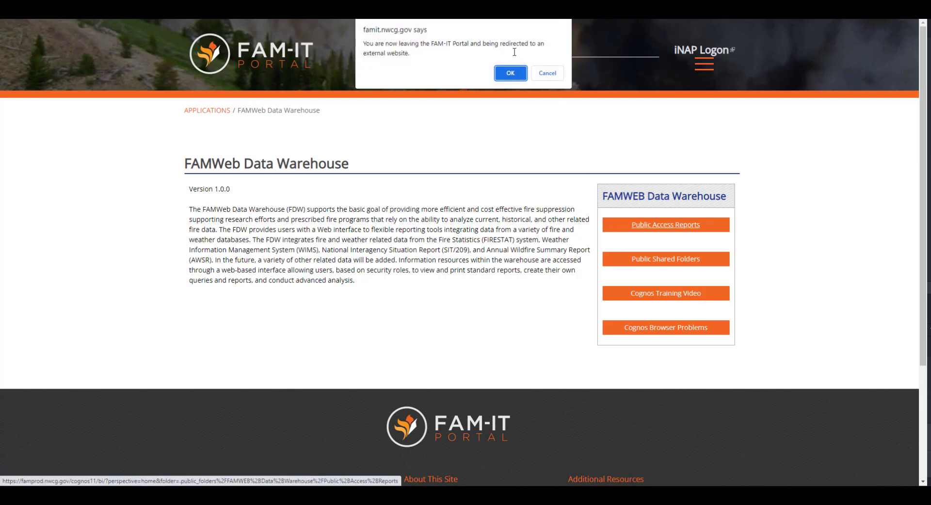
click(508, 77)
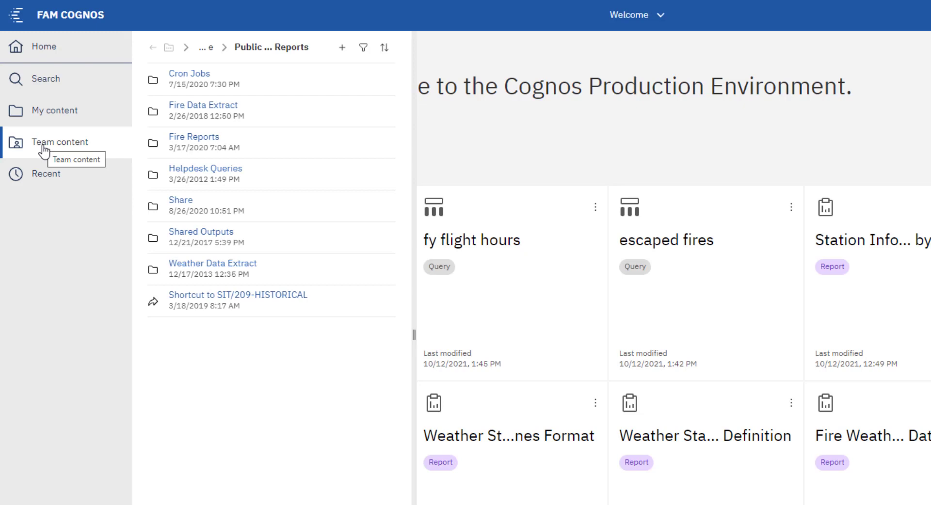
click(213, 264)
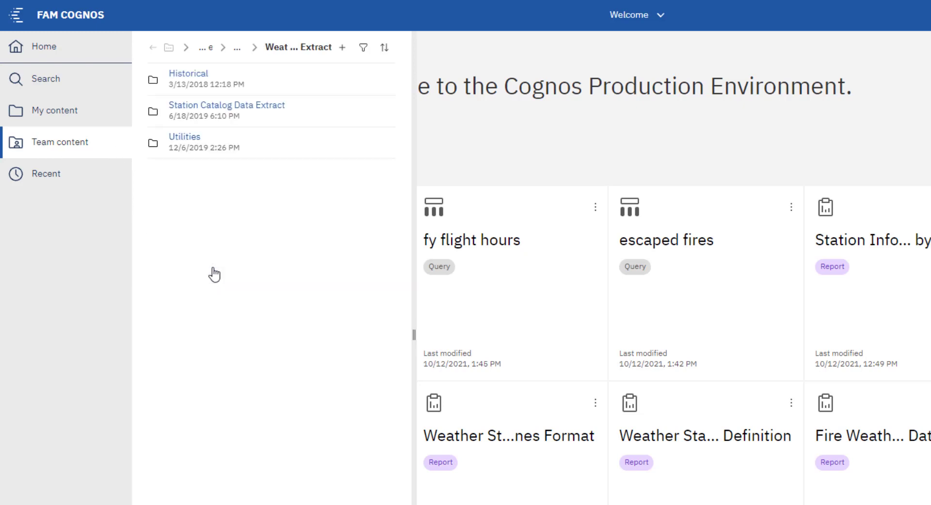
click(201, 76)
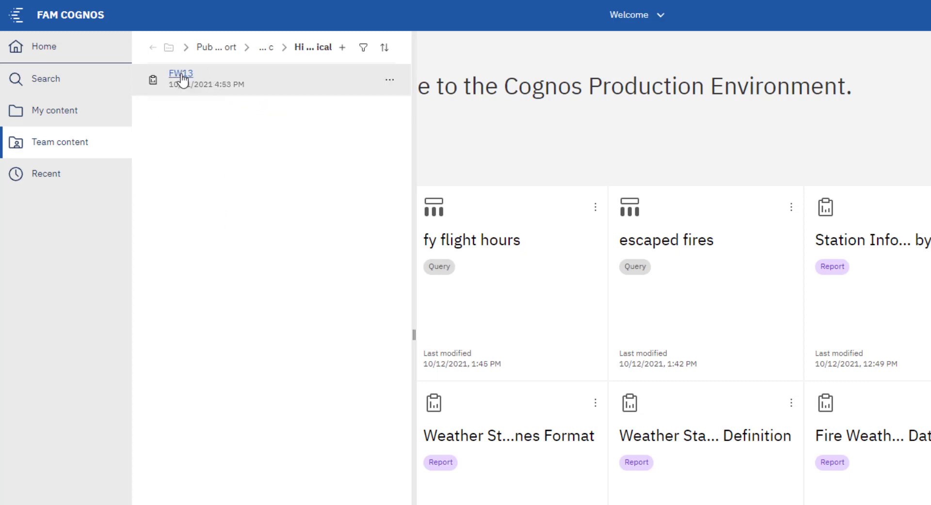
click(179, 80)
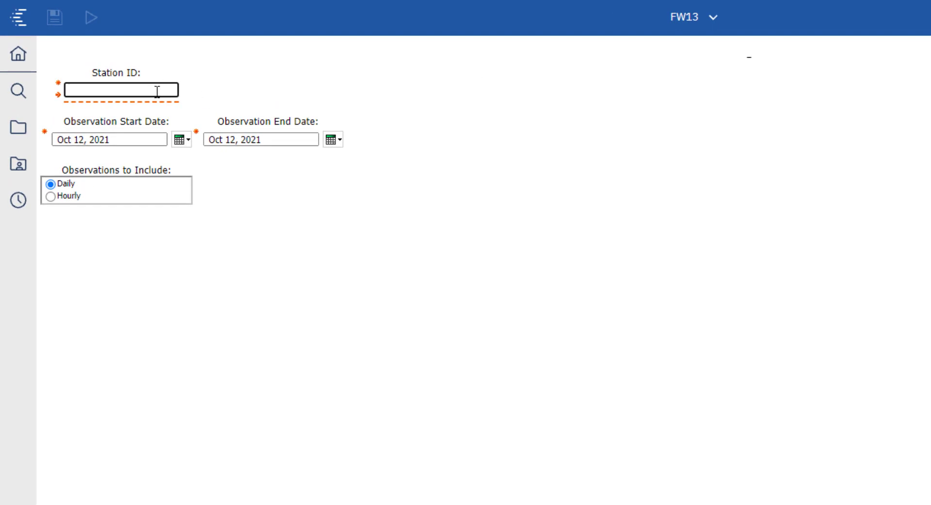
Step: Run the FW13 report for station 152001 with hourly observations and an observation start date of Jan 1, 2020
text(15200)
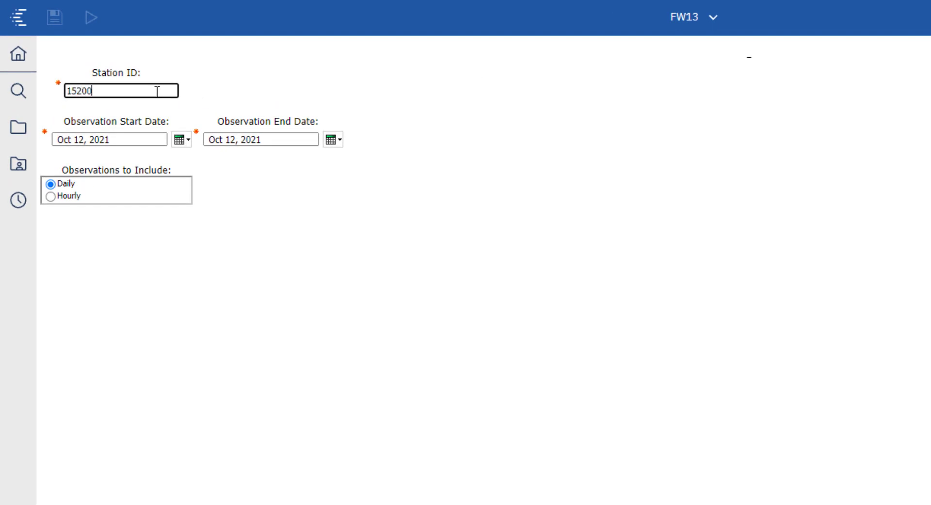
text(1)
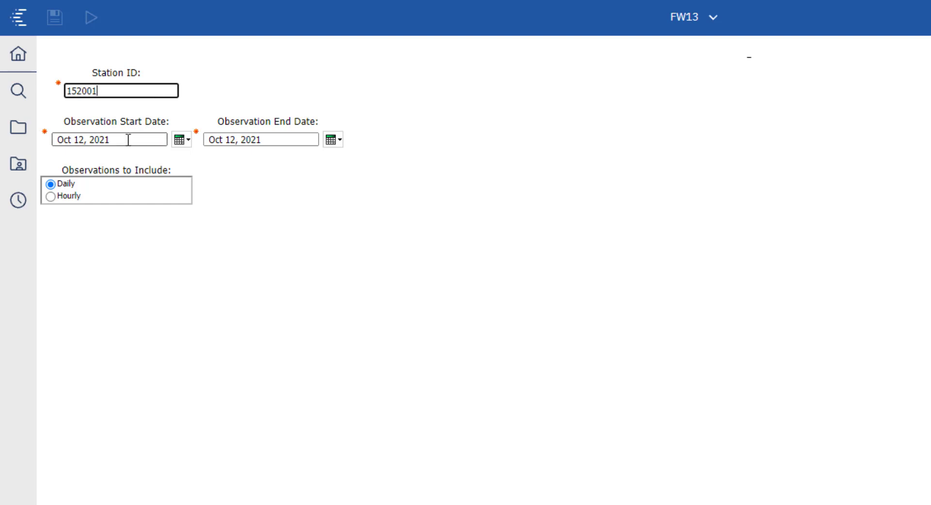
drag(125, 140, 59, 139)
text(1)
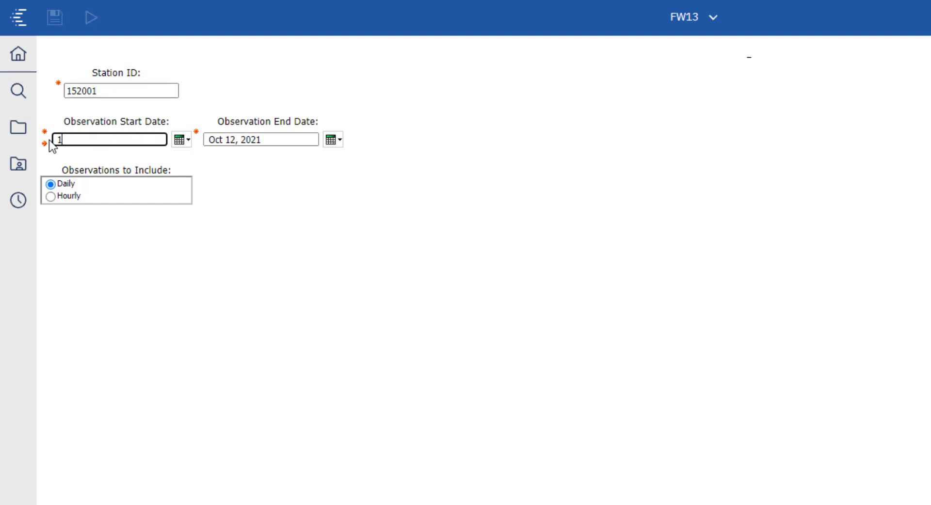
text(/1/2020)
click(270, 142)
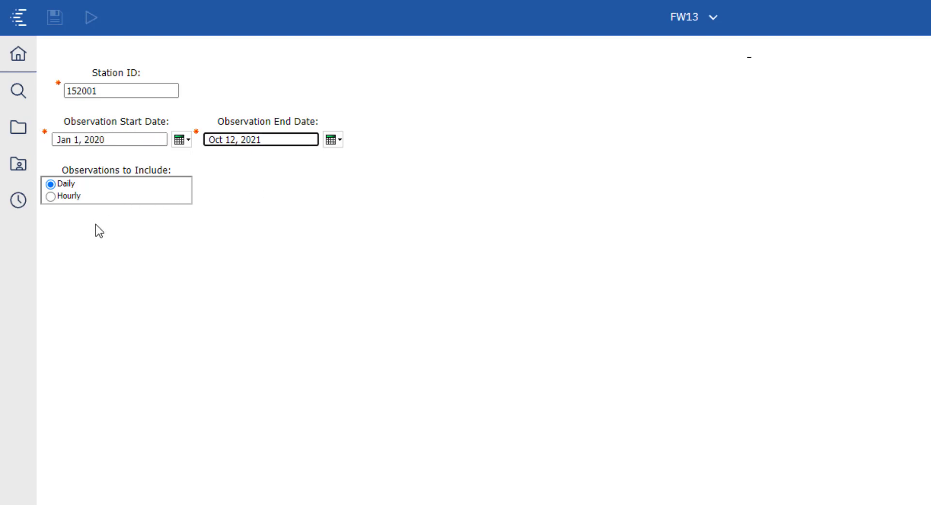
click(48, 196)
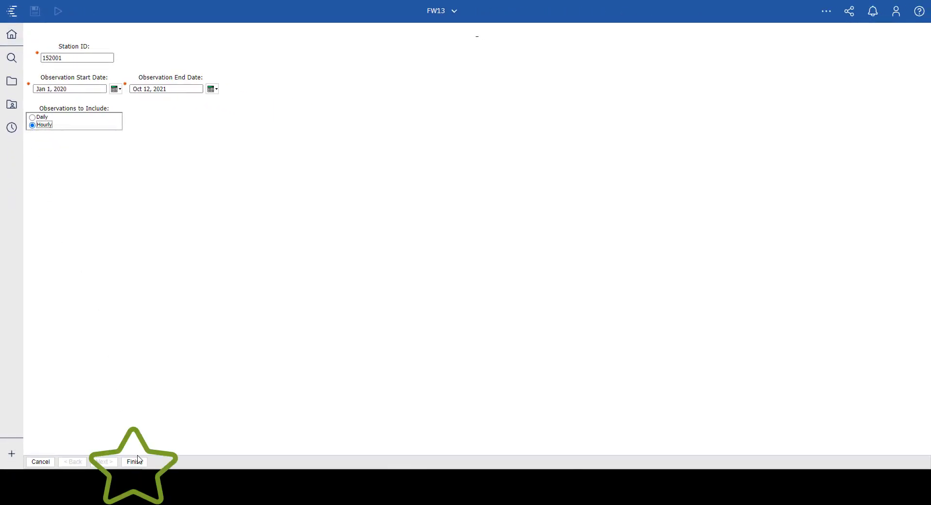
click(145, 463)
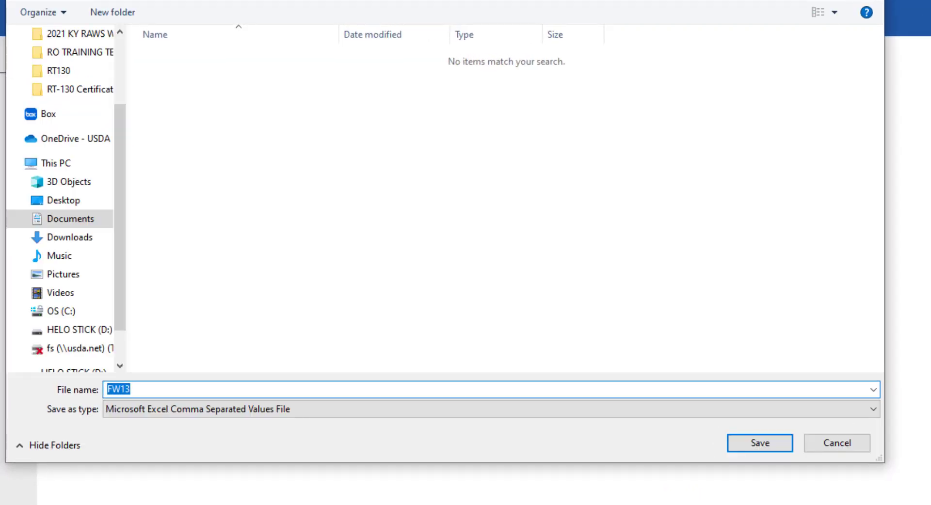
Step: Save the downloaded report as 152001DW.fw13 with the file type set to All Files
click(308, 409)
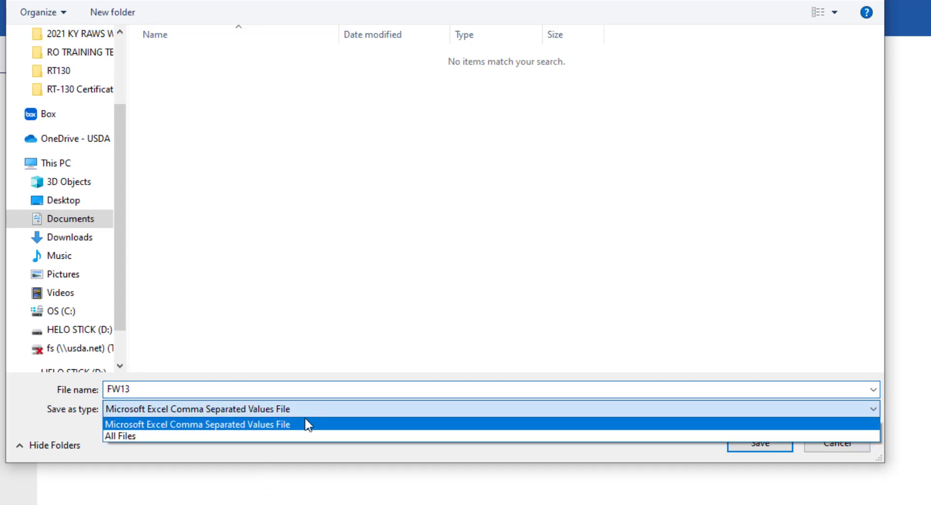
click(303, 431)
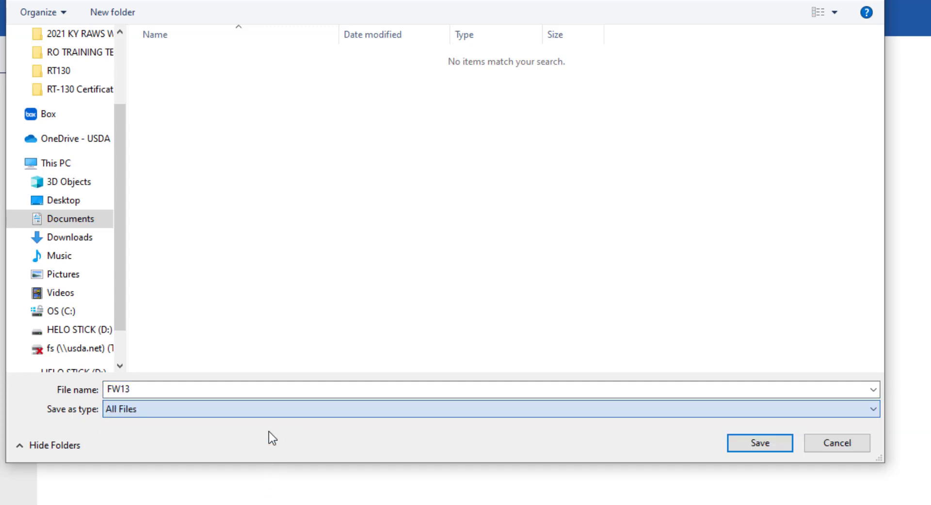
double_click(145, 390)
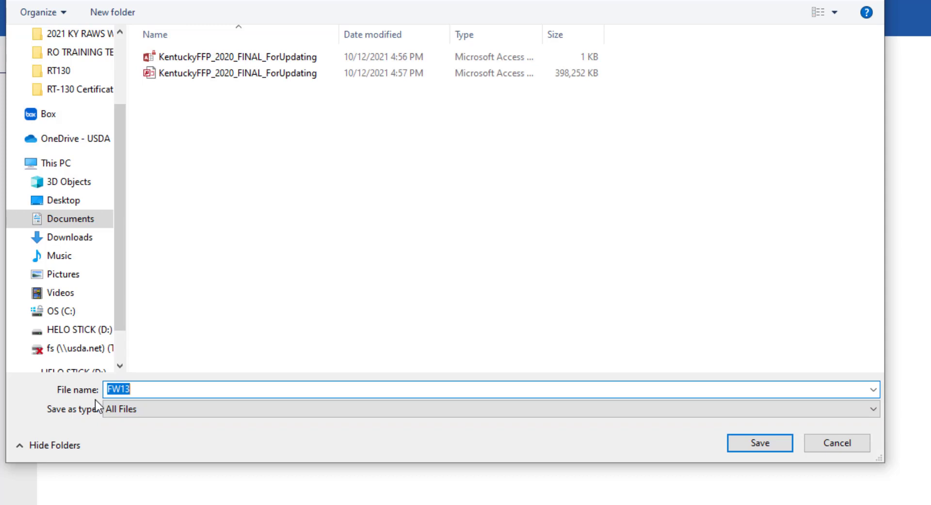
text(152001DW.fw13)
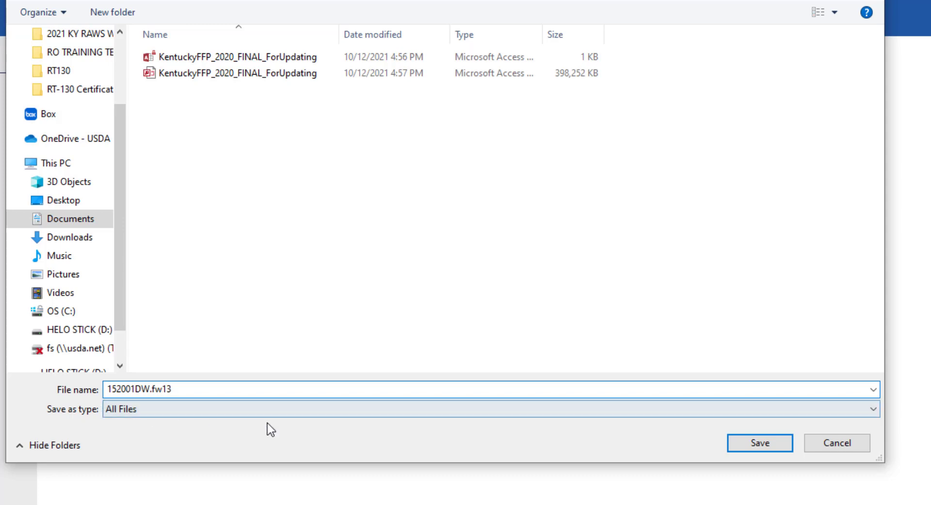
click(760, 443)
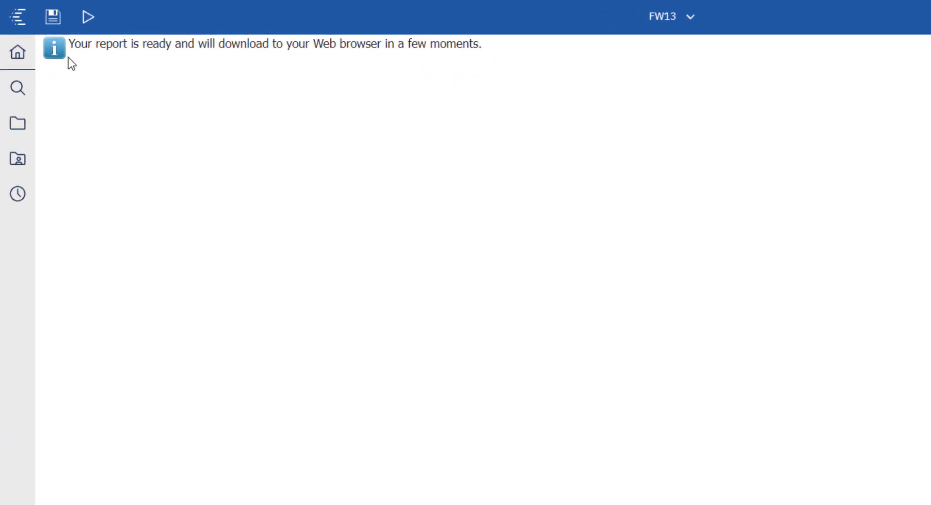
Step: Reset the FW13 report's prompts and run it for station 154401
click(88, 20)
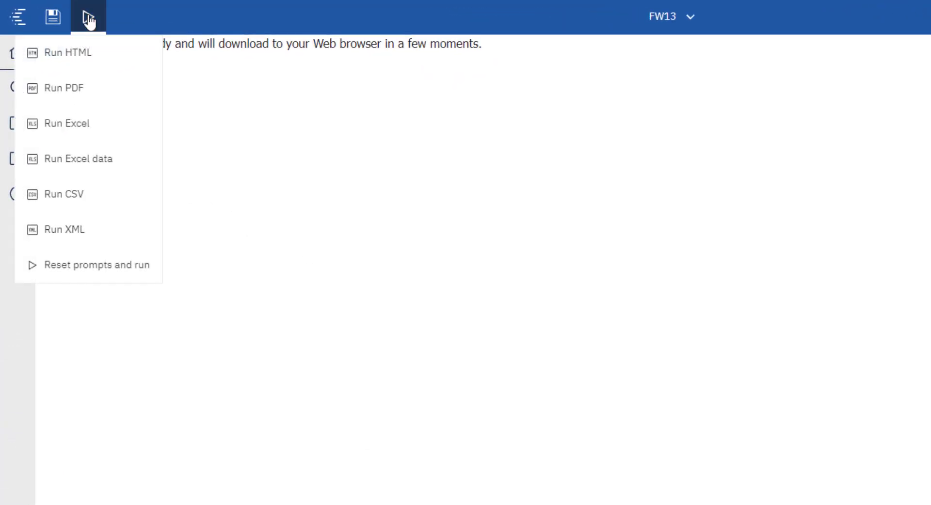
click(105, 272)
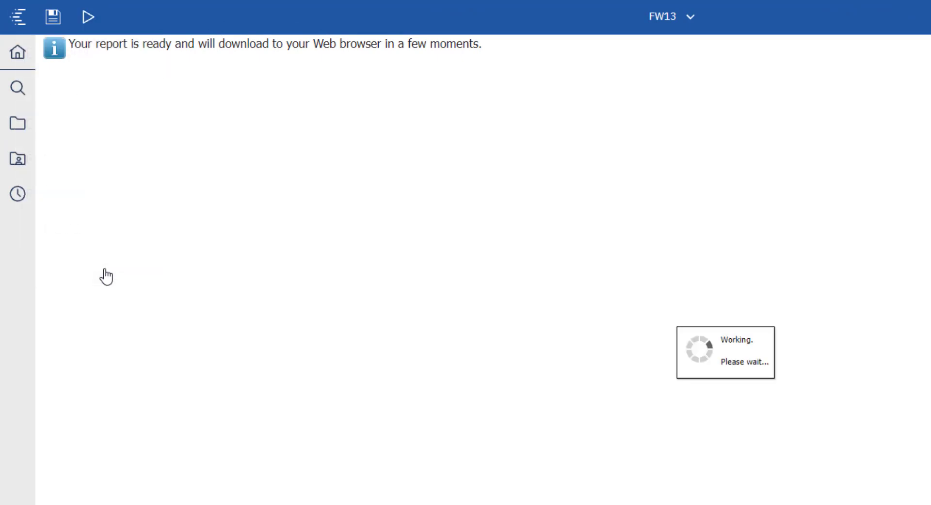
drag(113, 87, 59, 90)
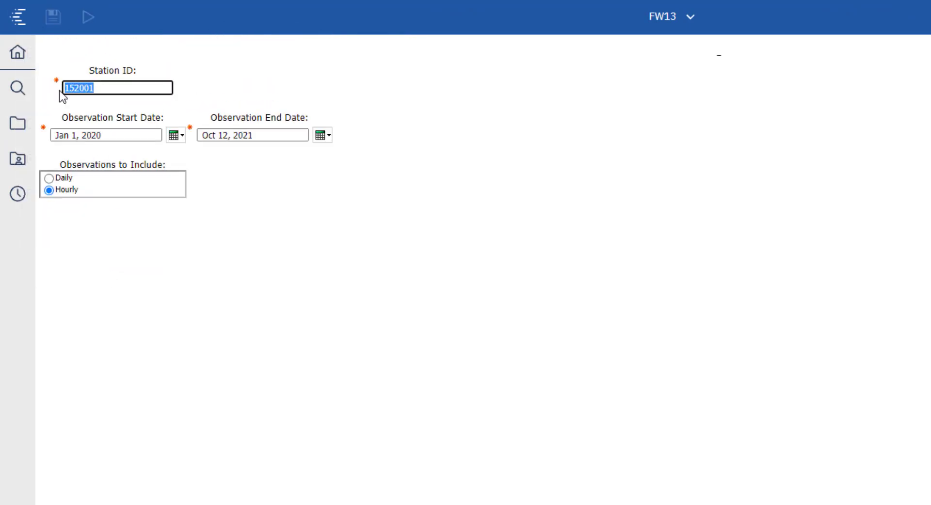
text(154401)
key(Return)
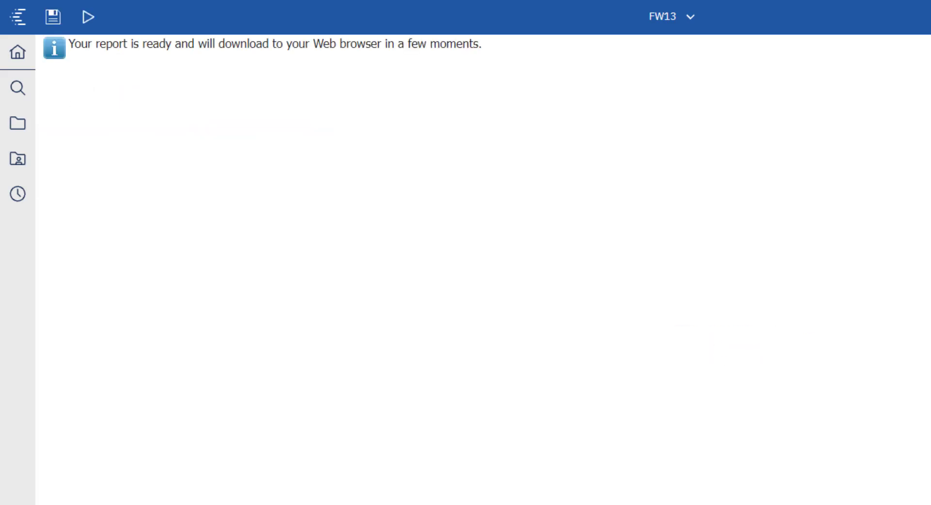
Step: Save the second station's report as 154401DW.fw13
text(154401DW.f)
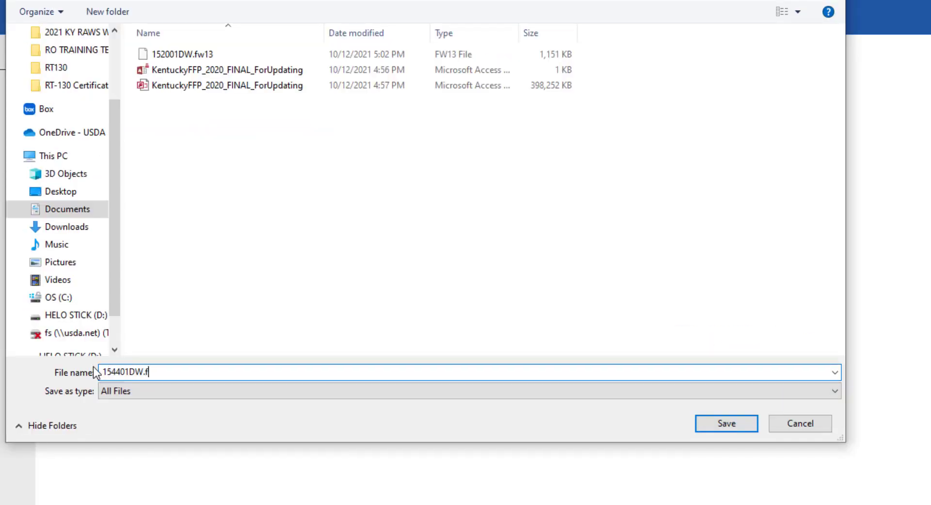
text(w13)
click(718, 426)
Step: Reset the FW13 report's prompts and run it for station 154801
click(87, 16)
click(92, 86)
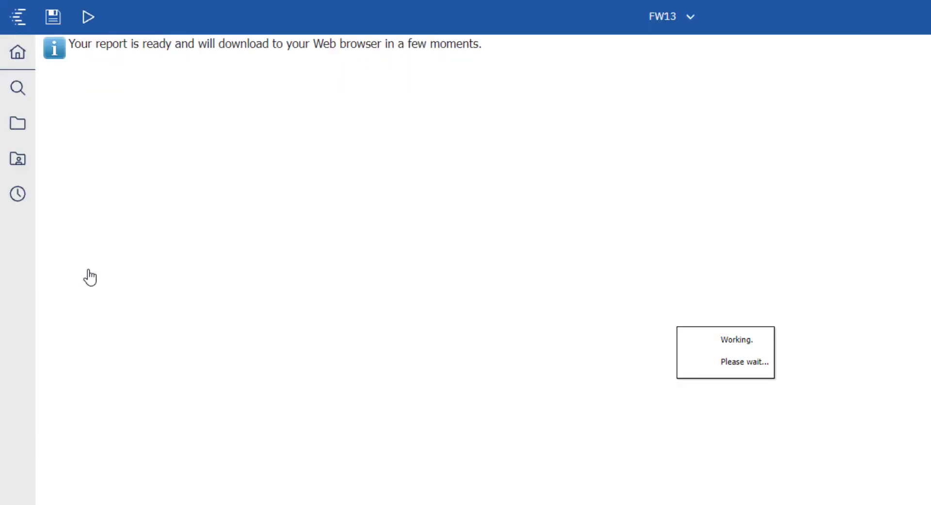
text(154801)
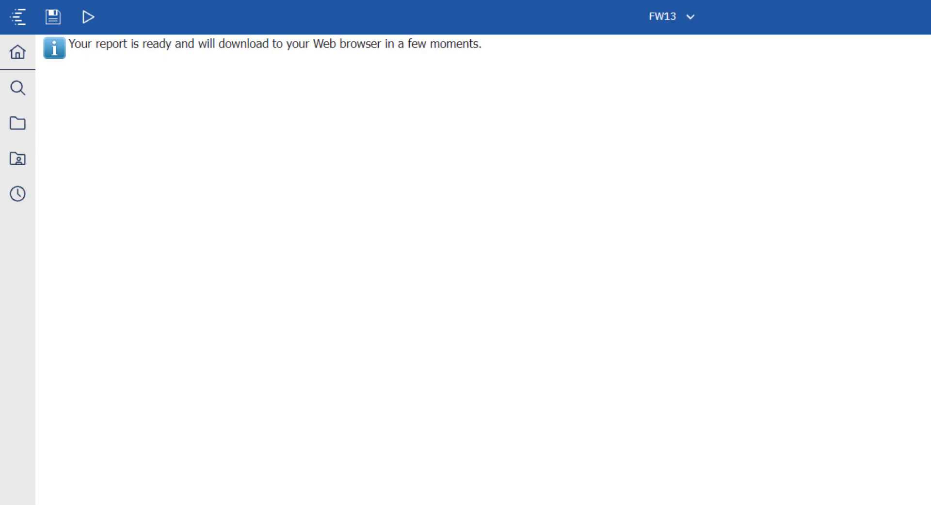
Step: Save the third station's report as 154801DW.fw13 with the file type set to All Files
click(189, 391)
click(167, 414)
drag(130, 372, 102, 372)
text(154801)
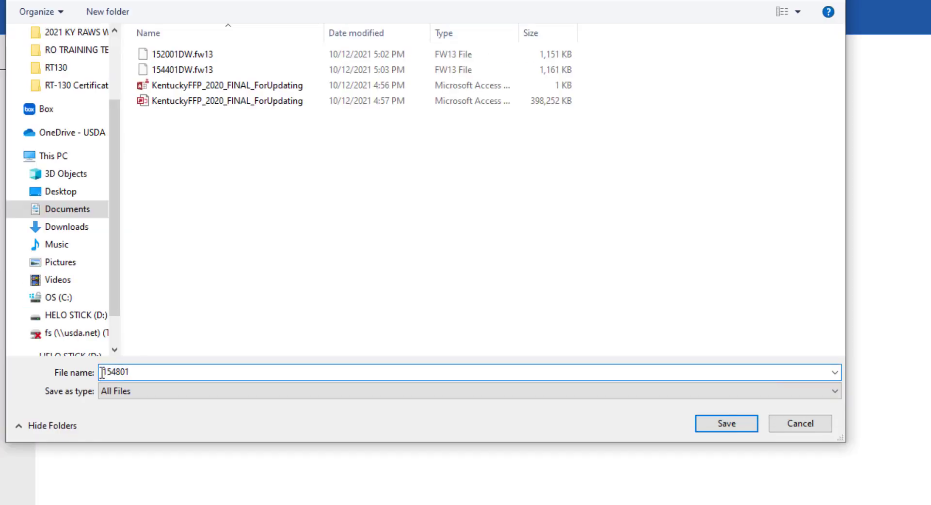
text(DW.fw13)
click(716, 427)
Step: Reset the FW13 report's prompts and run it for station 156001
click(88, 17)
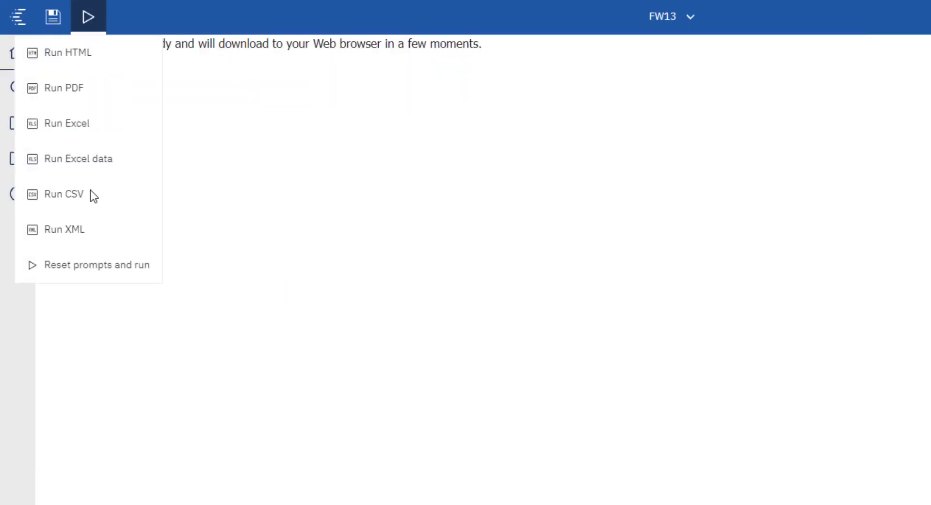
click(63, 194)
text(156001)
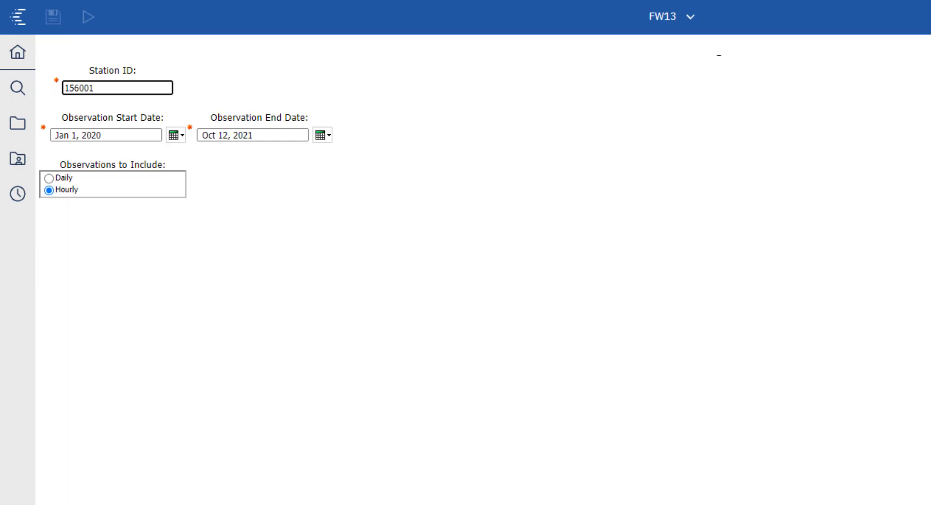
key(Return)
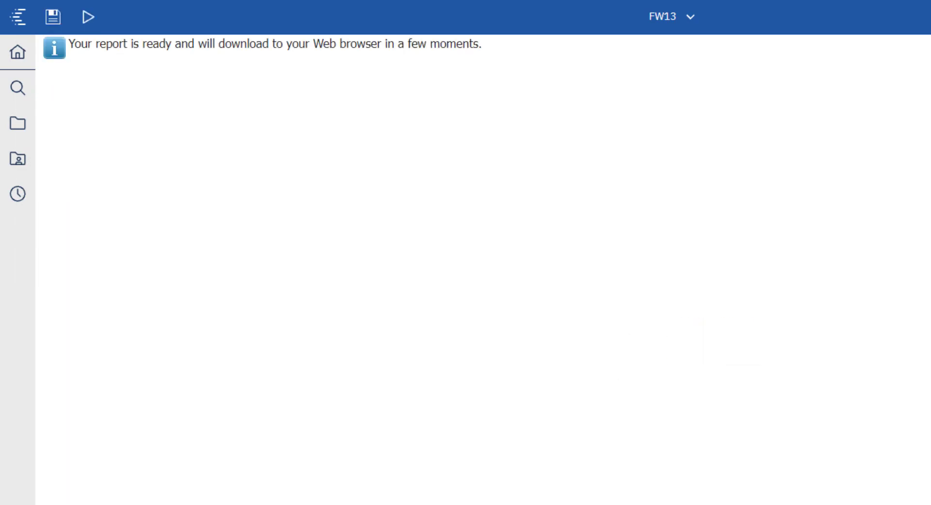
Step: Save the fourth station's report as 156001DW.fw13 with the file type set to All Files
click(289, 392)
click(282, 417)
drag(127, 372, 104, 370)
text(156001DW.fw13)
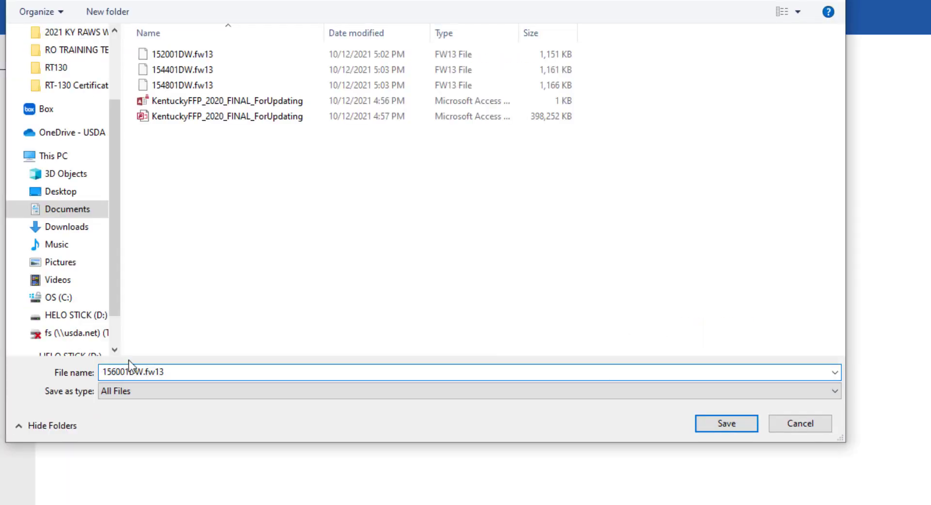
click(721, 422)
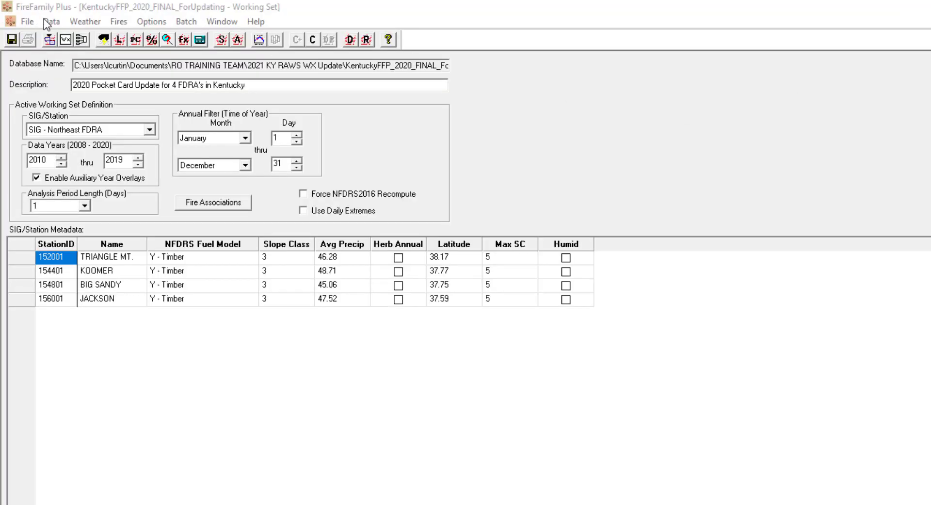
Step: Switch to FireFamily Plus and import the weather file 152001DW.fw13, overwriting existing records
click(36, 16)
click(53, 37)
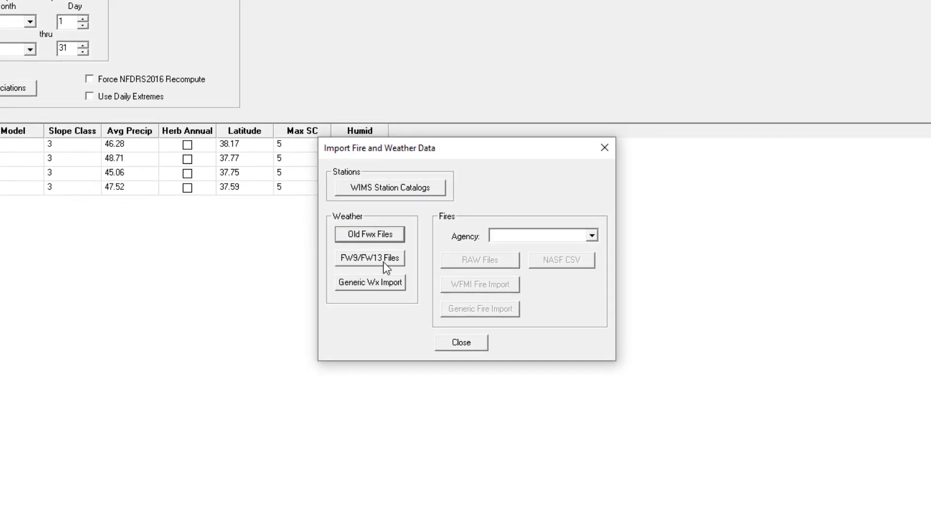
click(386, 268)
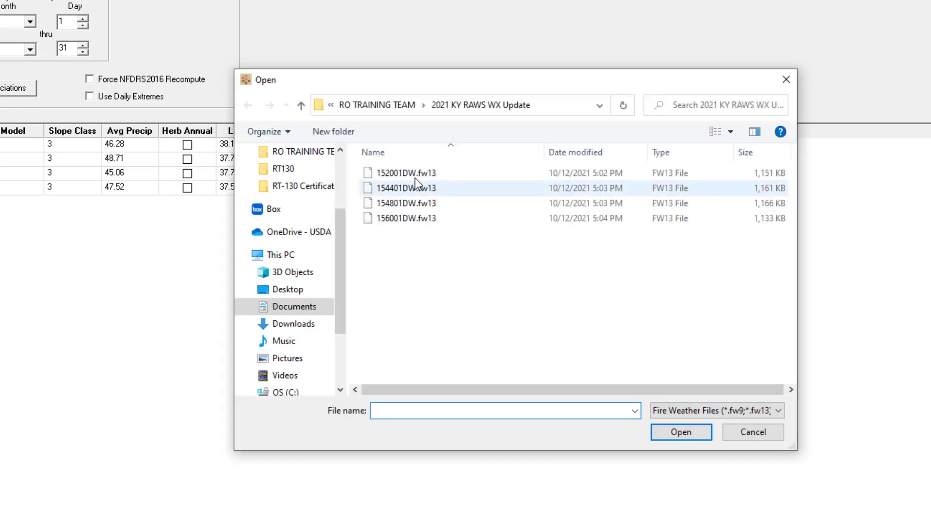
double_click(415, 173)
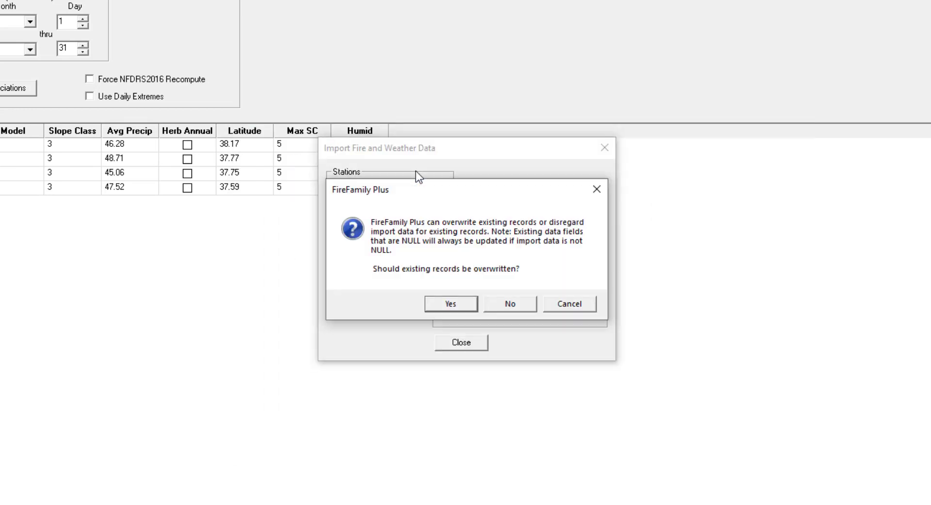
click(463, 304)
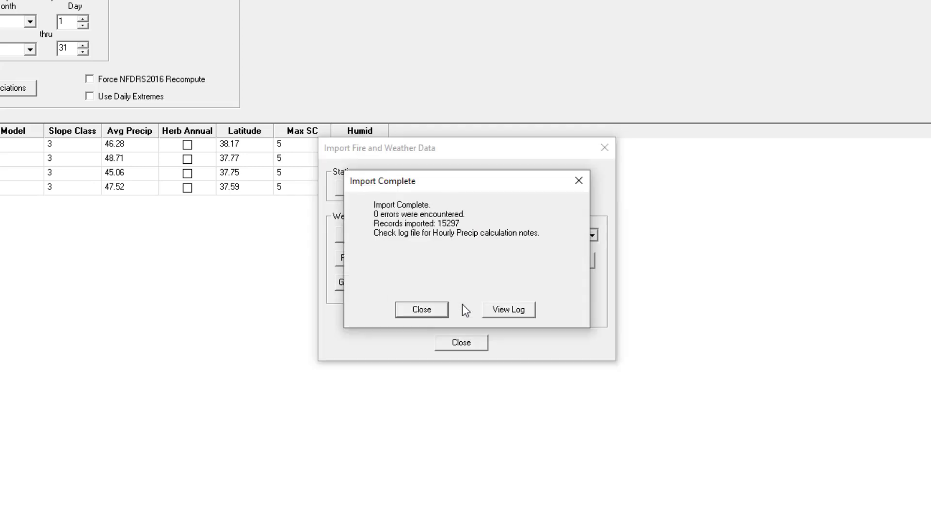
click(407, 311)
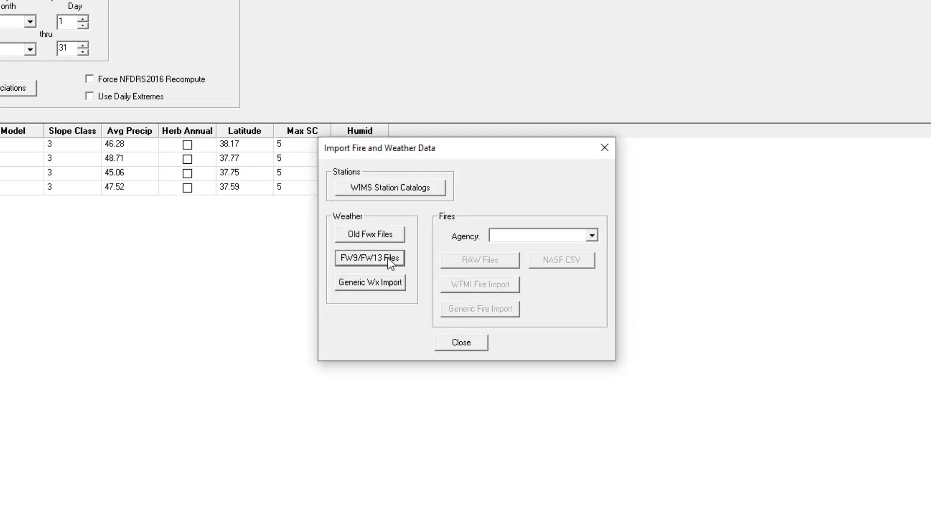
Step: Import the remaining weather files 154401DW.fw13, 154801DW.fw13 and 156001DW.fw13, overwriting existing records, and finish the data import
click(387, 257)
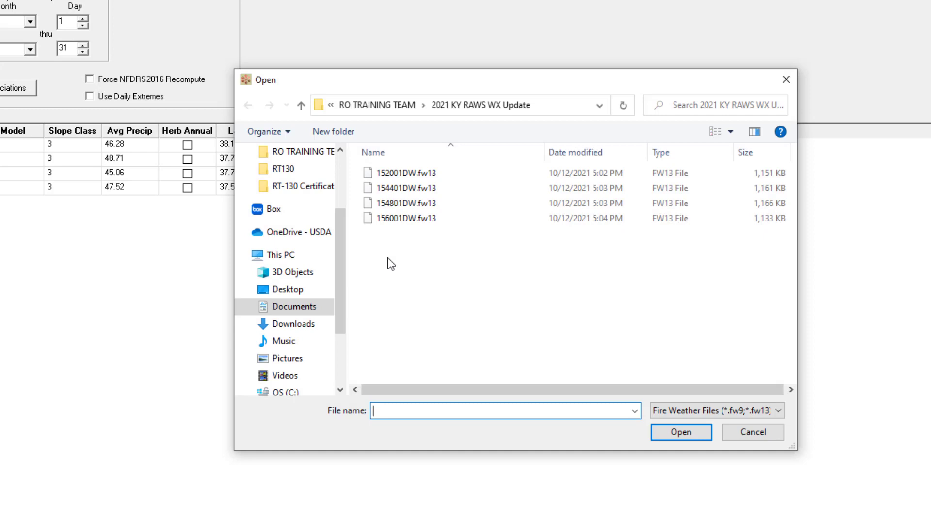
double_click(403, 189)
click(449, 305)
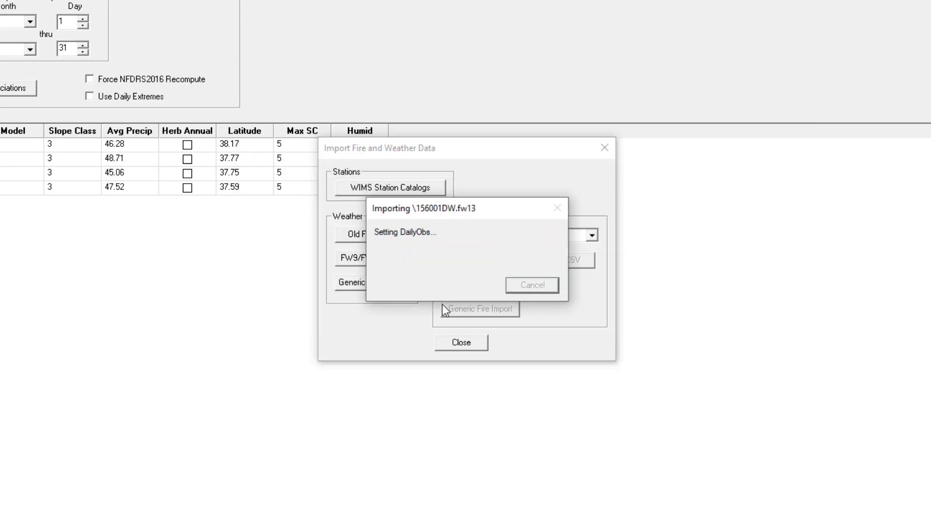
click(422, 311)
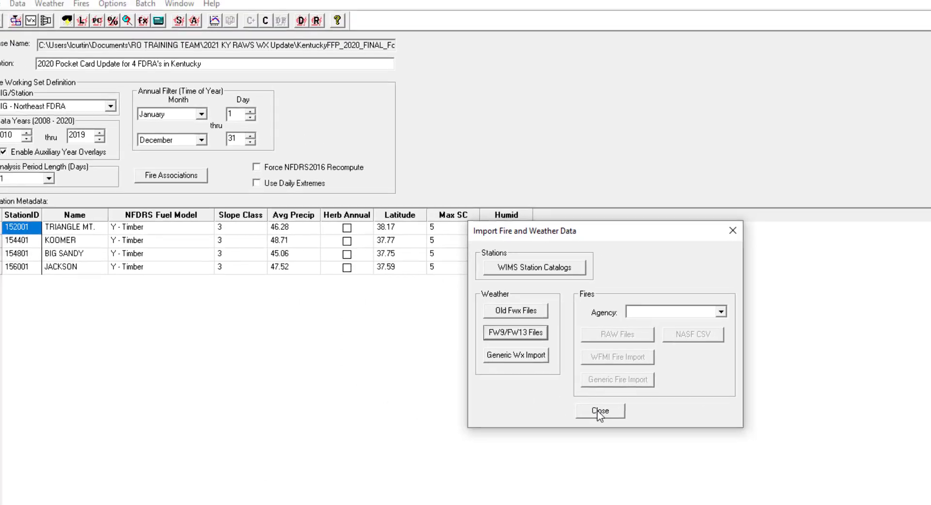
click(599, 411)
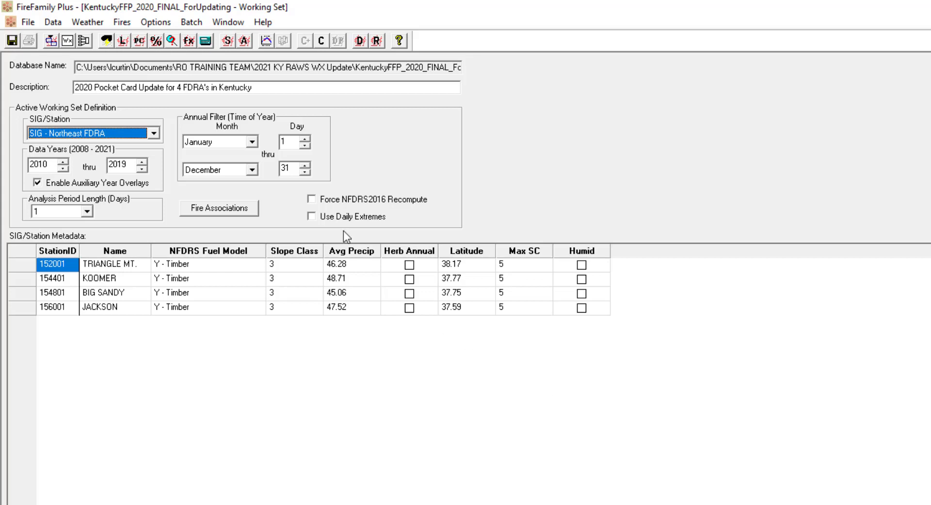
Step: Change the NFDRS fuel model to X - Brush for all four stations of the Northeast FDRA
click(223, 269)
click(259, 266)
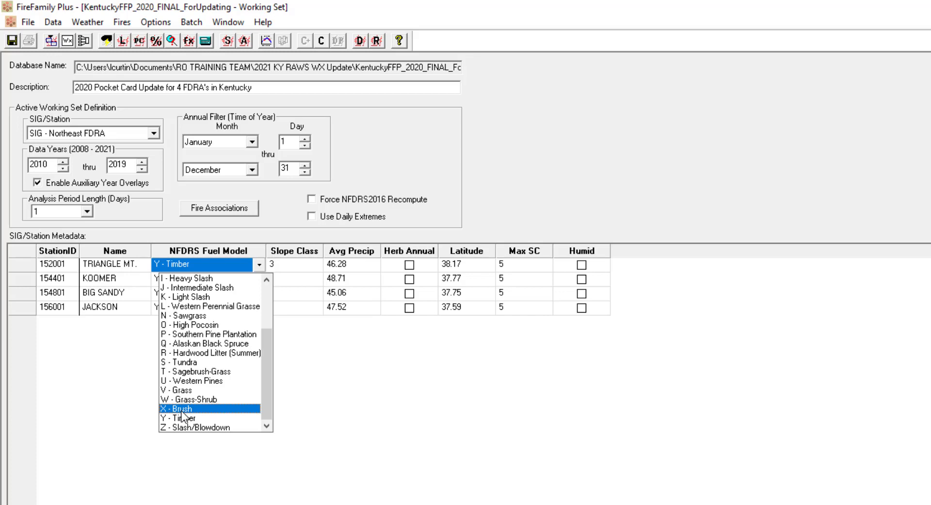
click(182, 410)
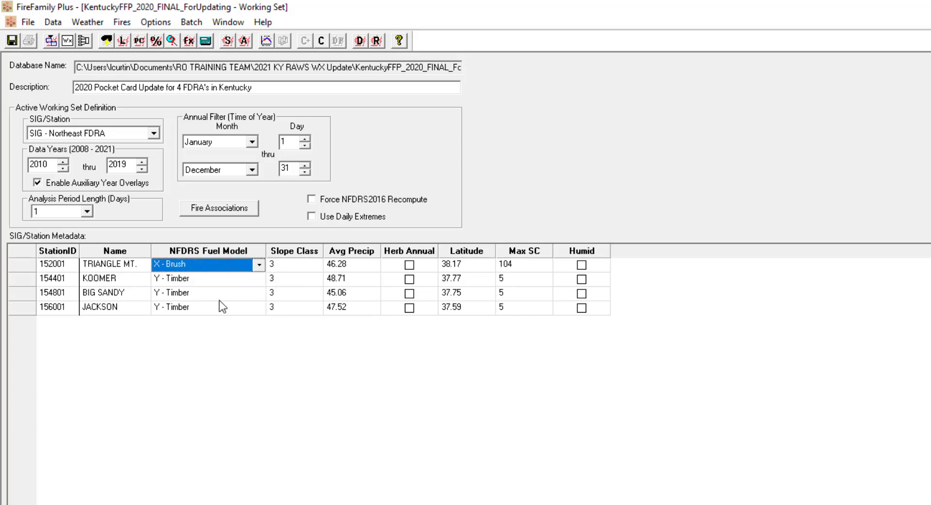
click(233, 278)
click(177, 424)
click(233, 292)
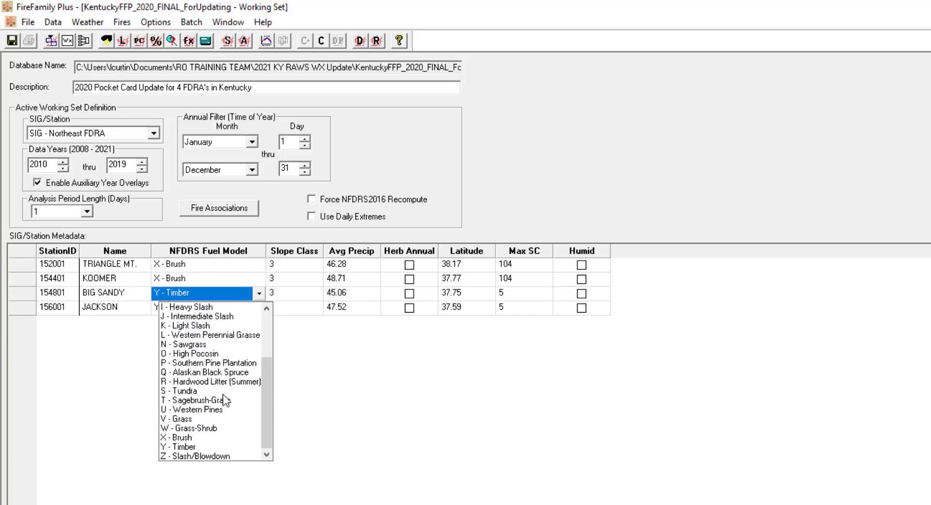
click(180, 438)
click(192, 451)
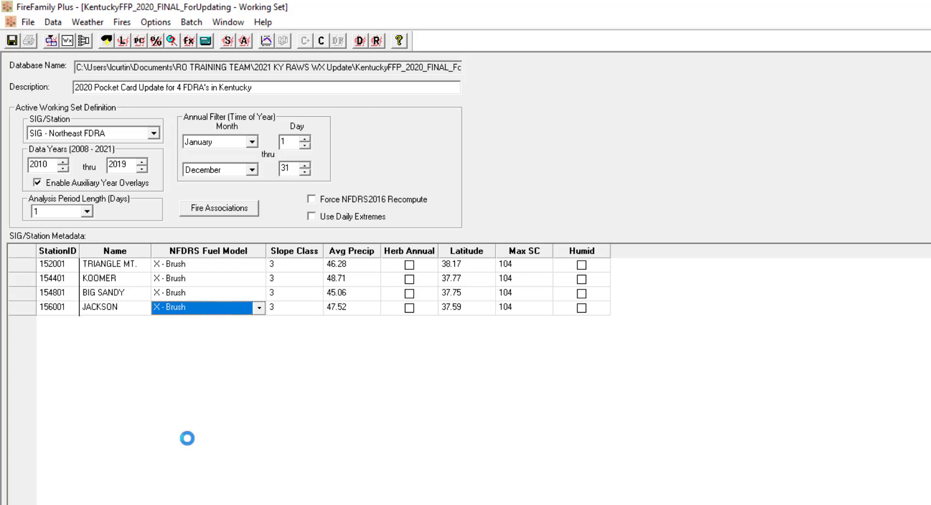
Step: Set the working set's data years to 2008 through 2021
drag(49, 167, 26, 165)
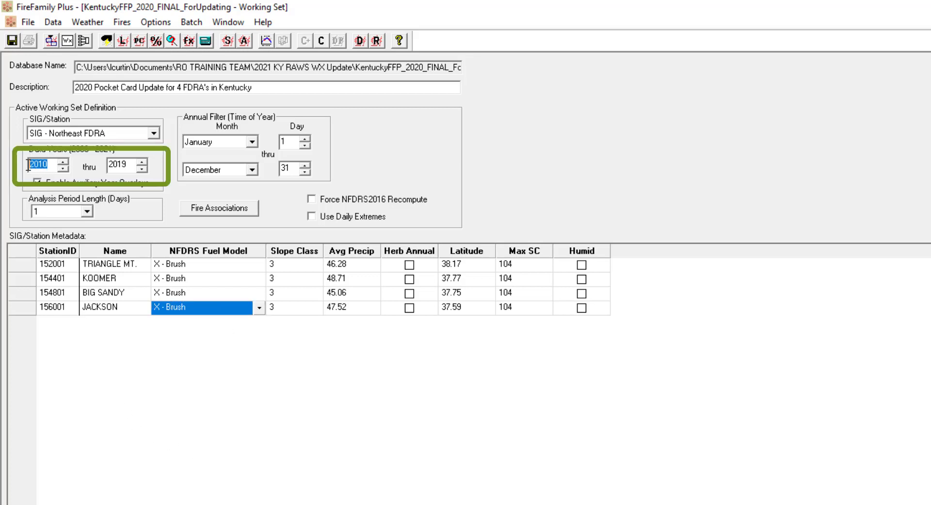
text(2008)
drag(129, 164, 102, 169)
Step: Clear the Climatology outputs, run only the Energy Release Component statistics graph, and return to the working set
click(107, 41)
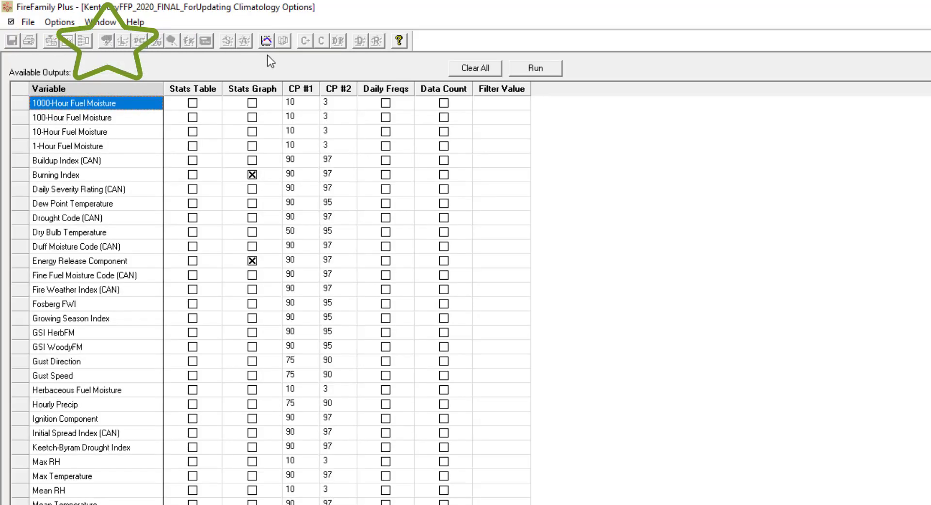
click(493, 68)
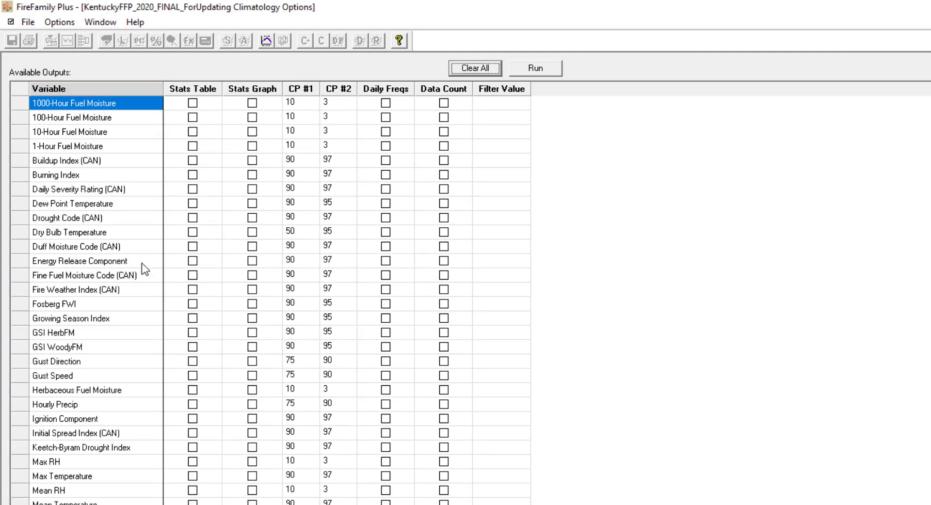
click(252, 262)
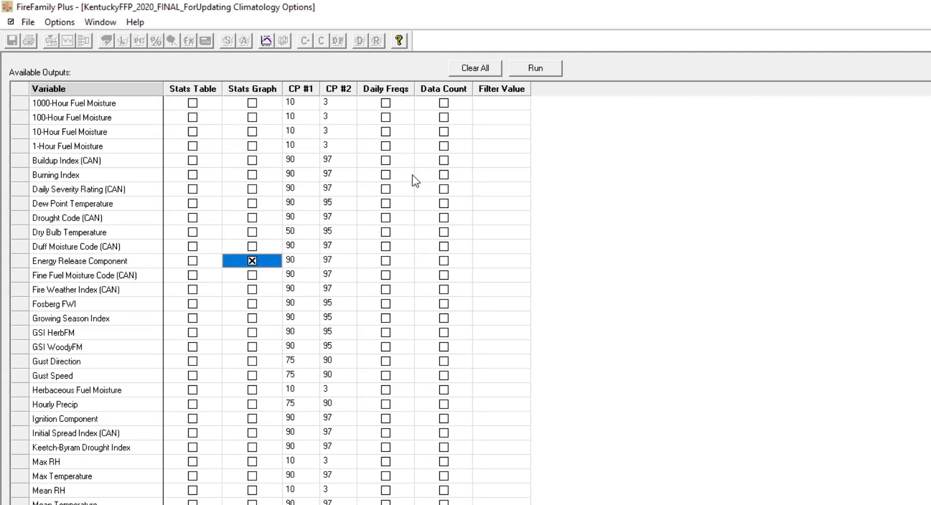
click(531, 72)
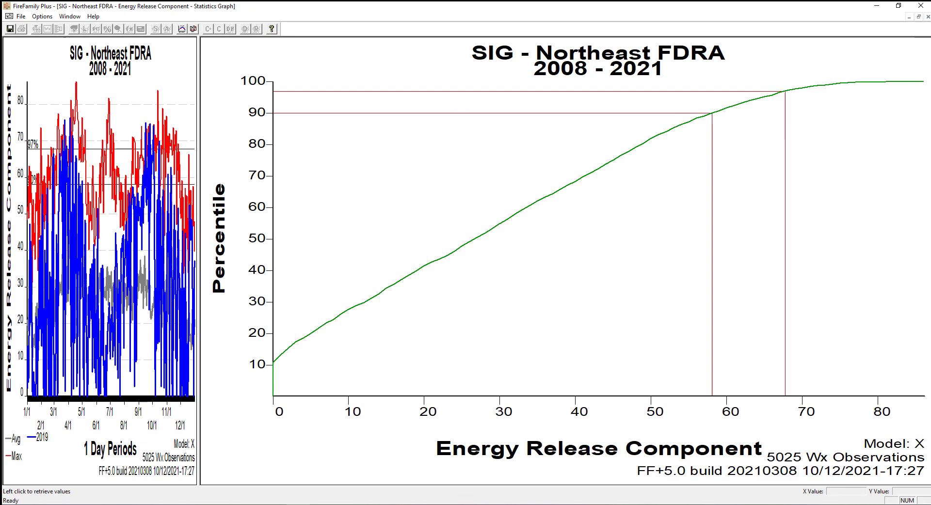
click(928, 17)
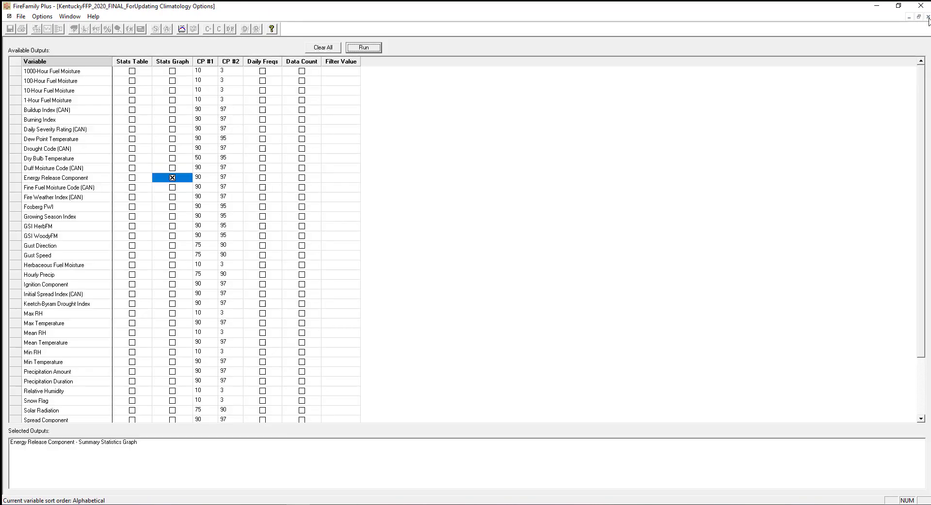
click(927, 17)
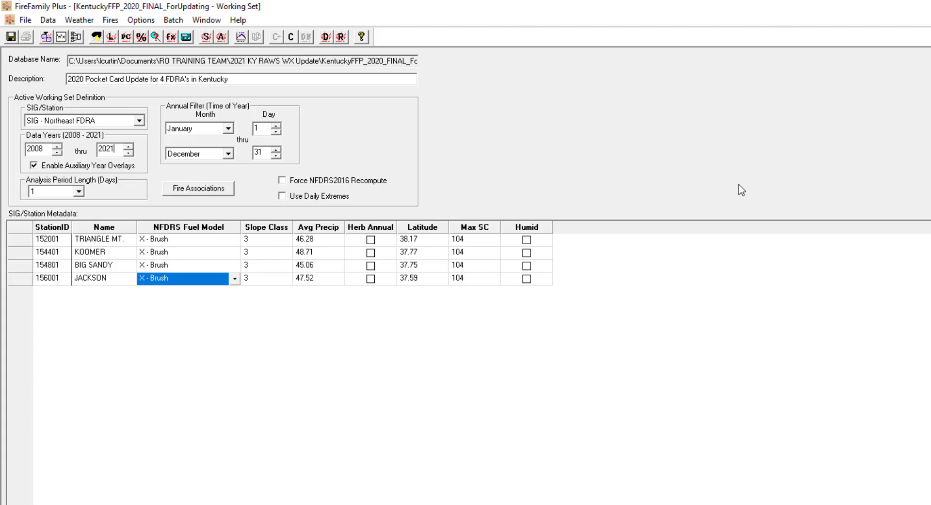
Step: Compact the database to remove the storage used by deleted records
click(53, 23)
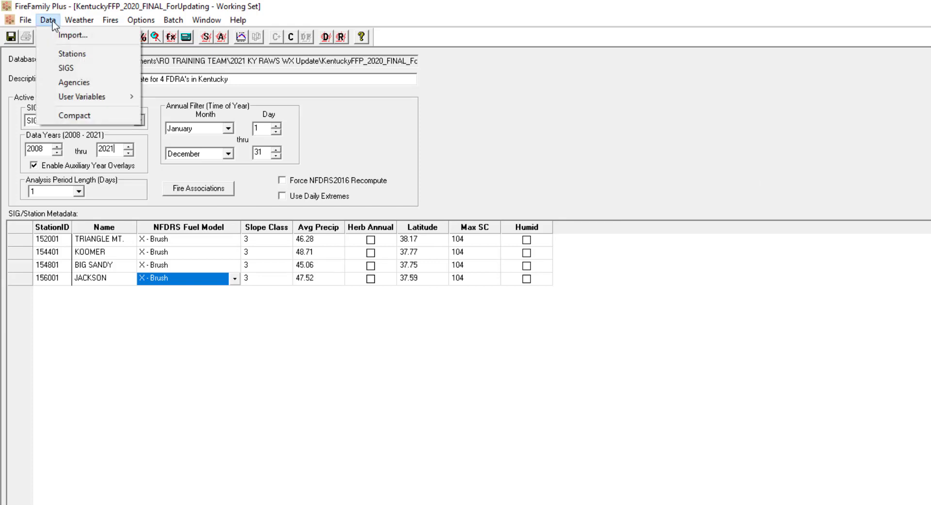
click(101, 117)
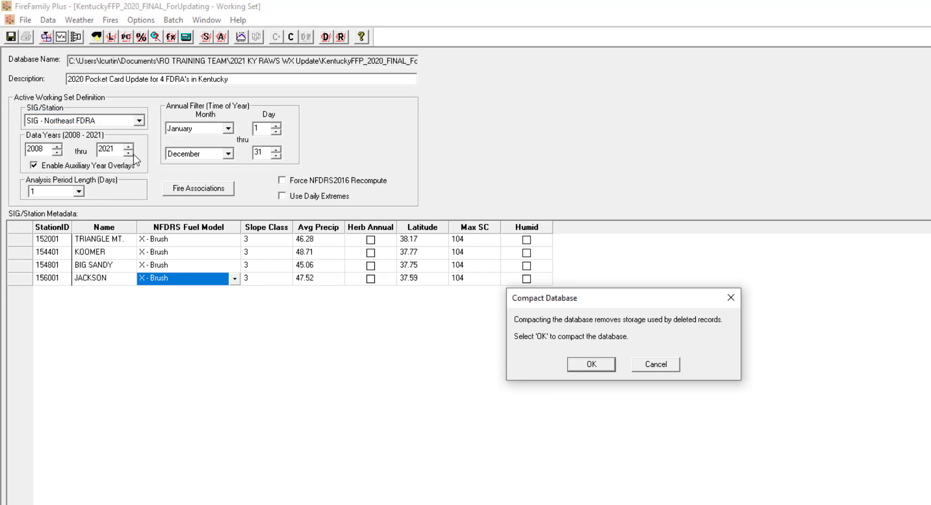
click(581, 367)
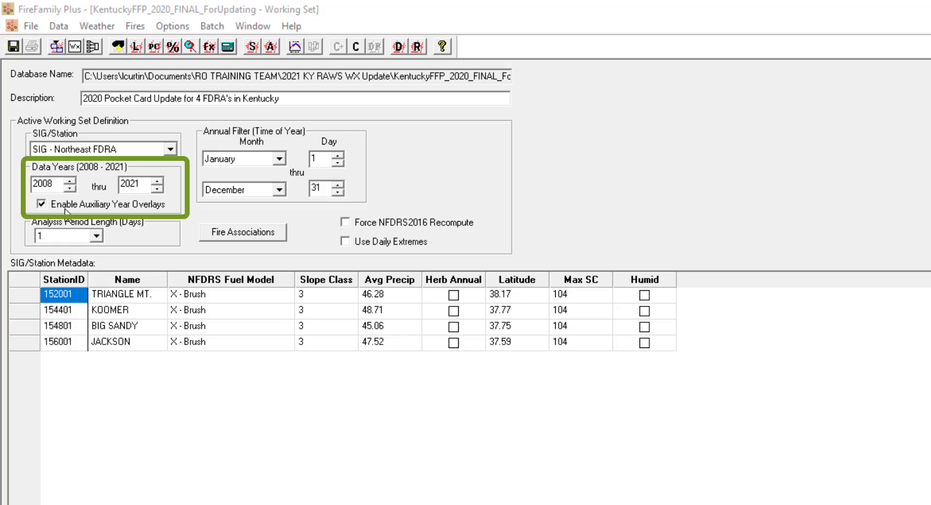
Step: Set the working set's data years to 2010 through 2019
drag(54, 184, 18, 185)
text(2010)
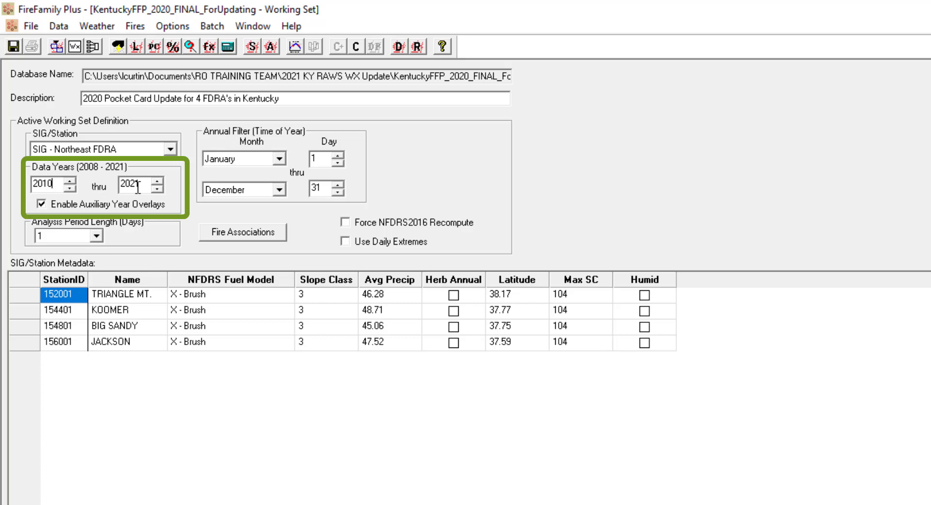
drag(138, 187, 121, 185)
text(2019)
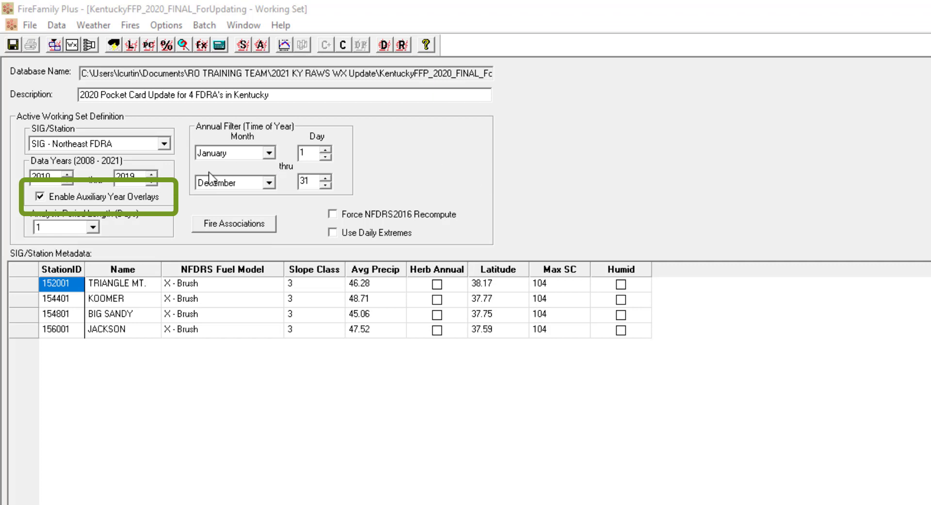
Step: Set the annual filter's end month to May and run Climatology statistics graphs for 100-Hour Fuel Moisture, Burning Index and Energy Release Component
click(269, 183)
scroll(268, 223, up, 1)
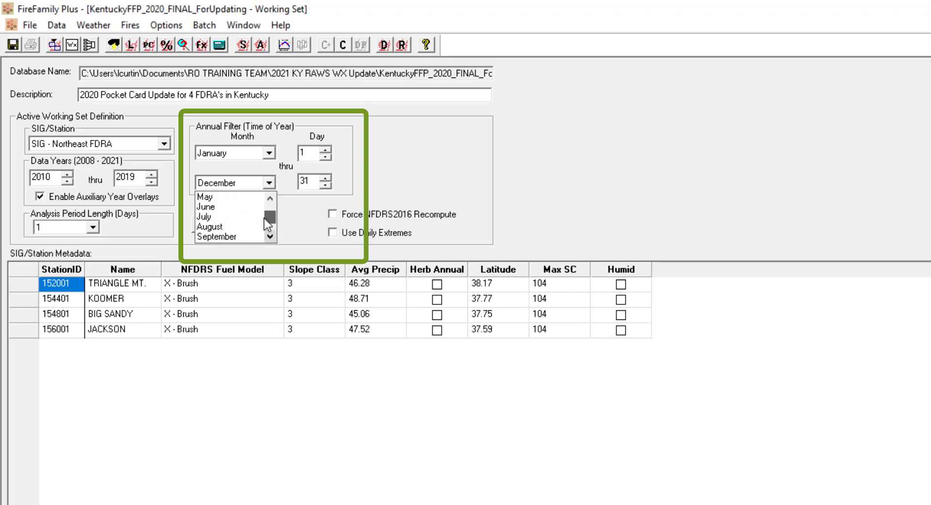
scroll(264, 219, up, 1)
click(241, 227)
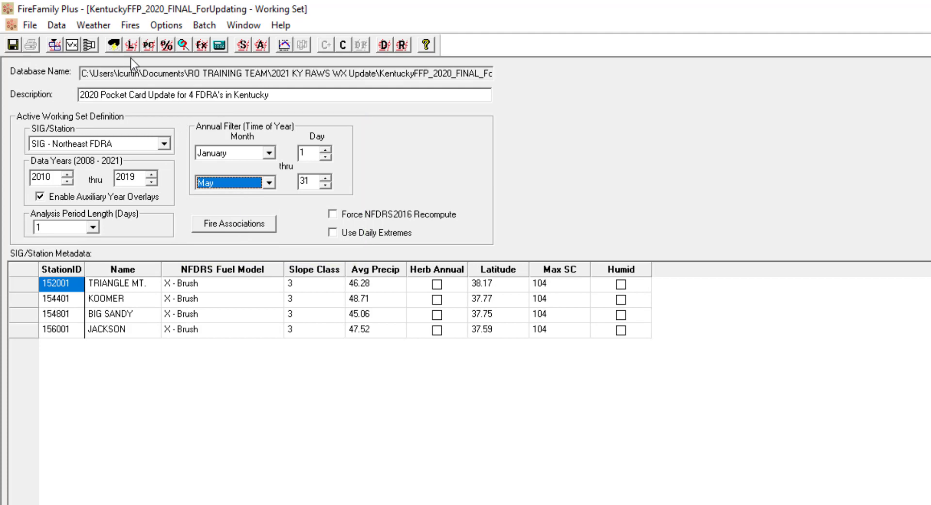
click(115, 47)
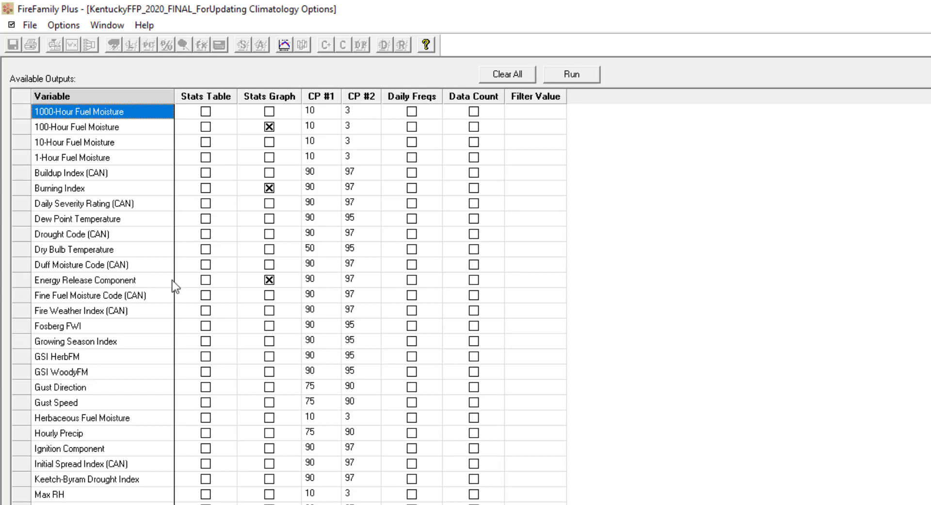
click(577, 76)
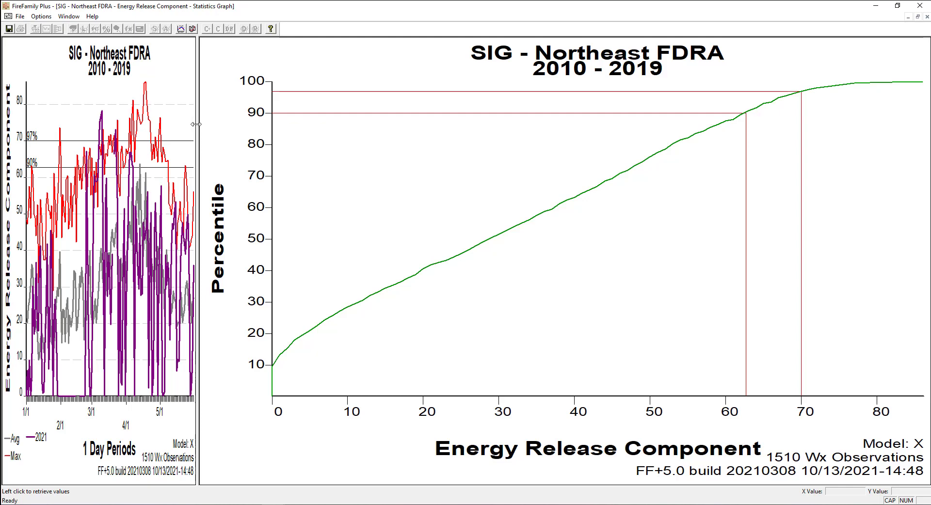
Step: Widen the Energy Release Component seasonal plot and review its overlay options, keeping 2021 as the overlay year
drag(198, 130, 854, 130)
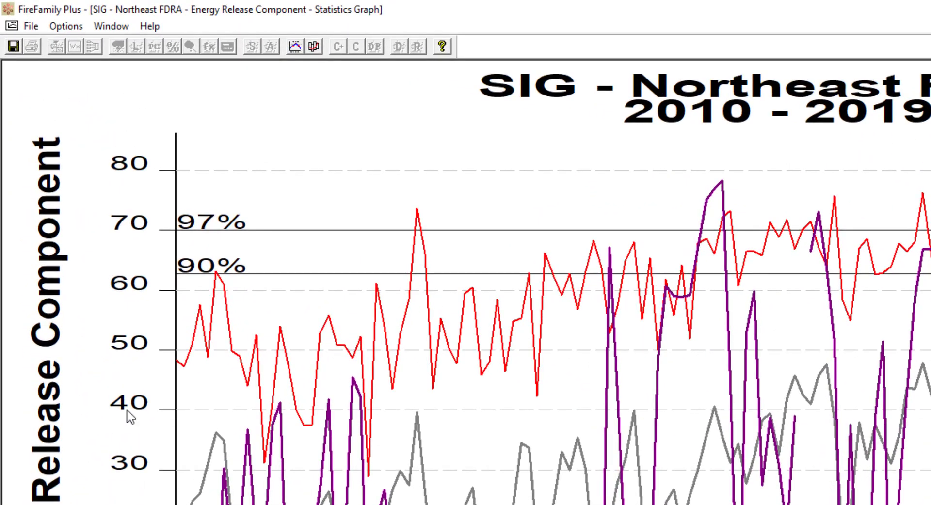
click(65, 27)
click(87, 62)
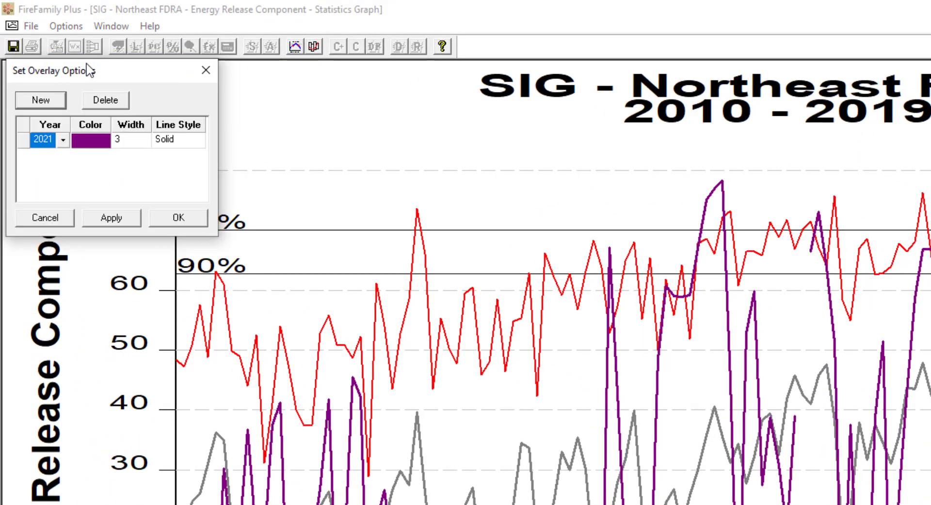
click(63, 140)
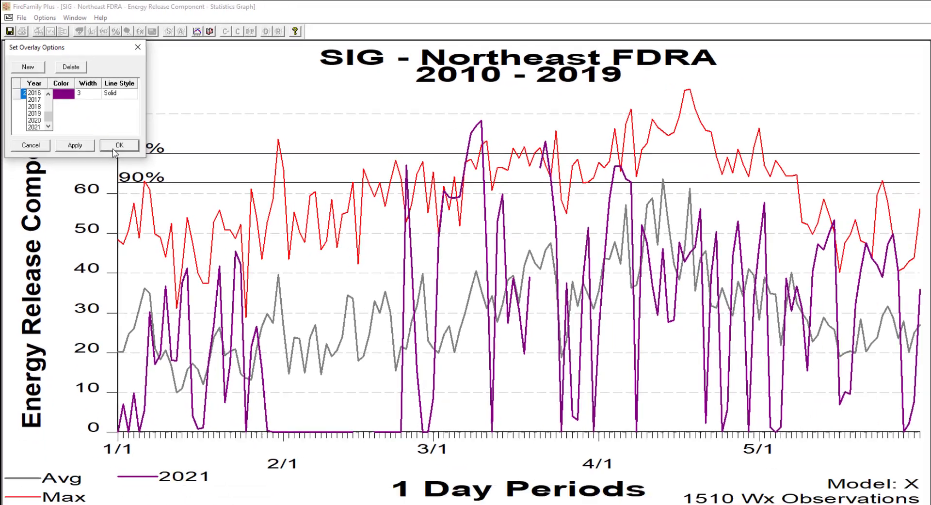
click(169, 223)
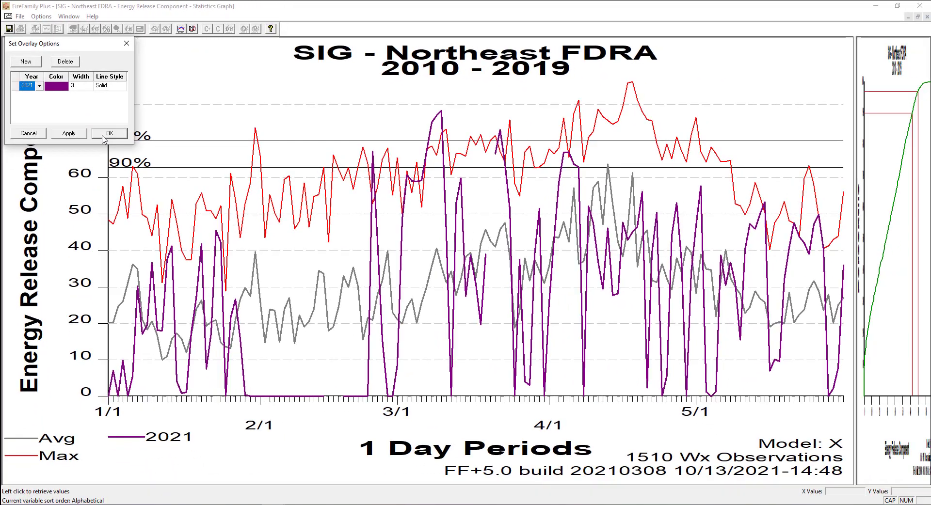
click(107, 137)
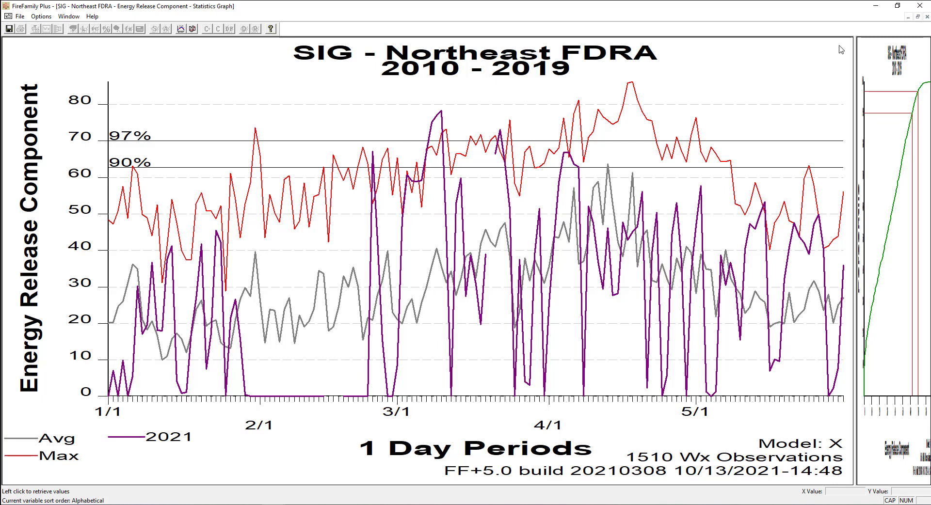
Step: Close the Energy Release Component graph and widen the seasonal plots of the Burning Index and 100-Hour Fuel Moisture graphs in turn
click(926, 16)
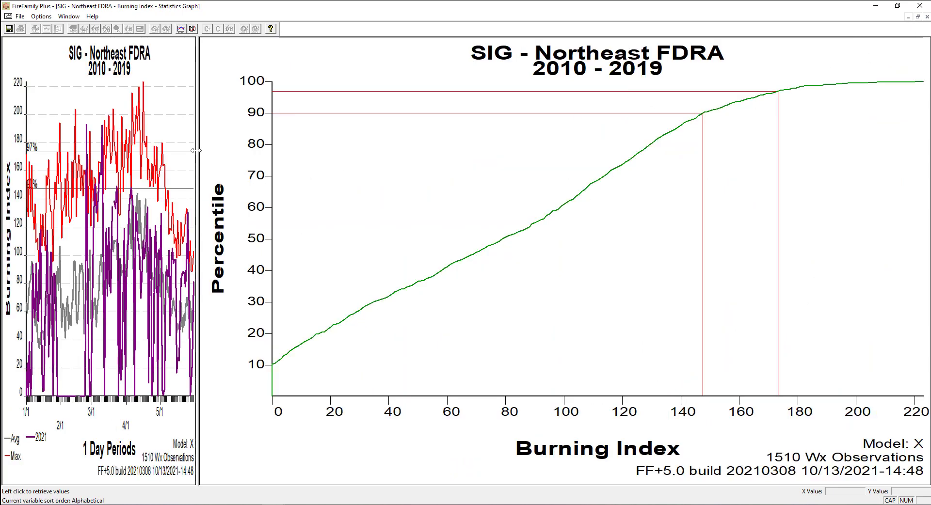
drag(876, 155, 885, 156)
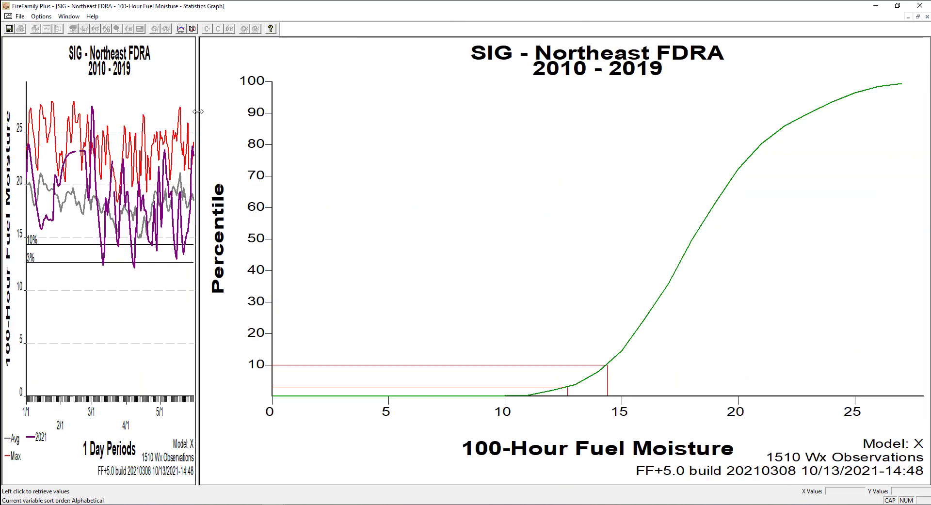
drag(198, 115, 855, 132)
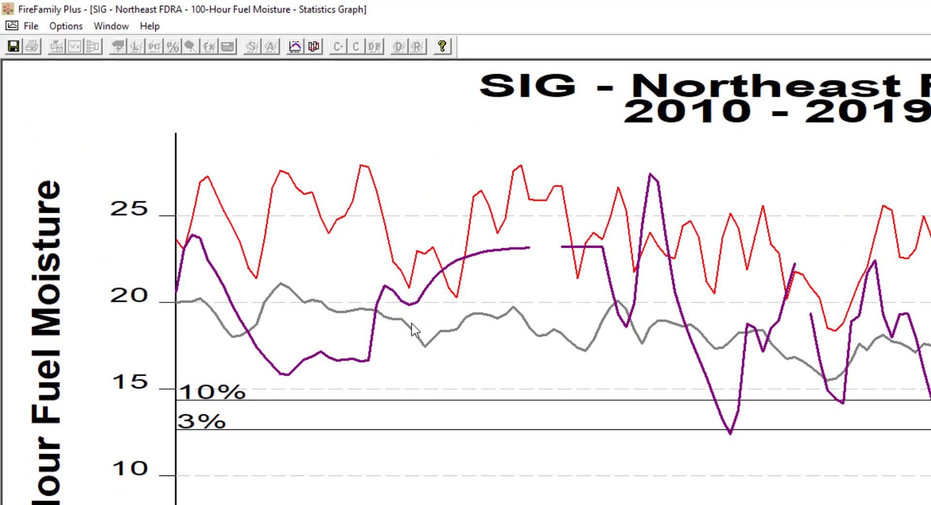
Step: Add the Mins line to the 100-Hour Fuel Moisture seasonal plot, apply it to this graph, and close the graph
click(69, 27)
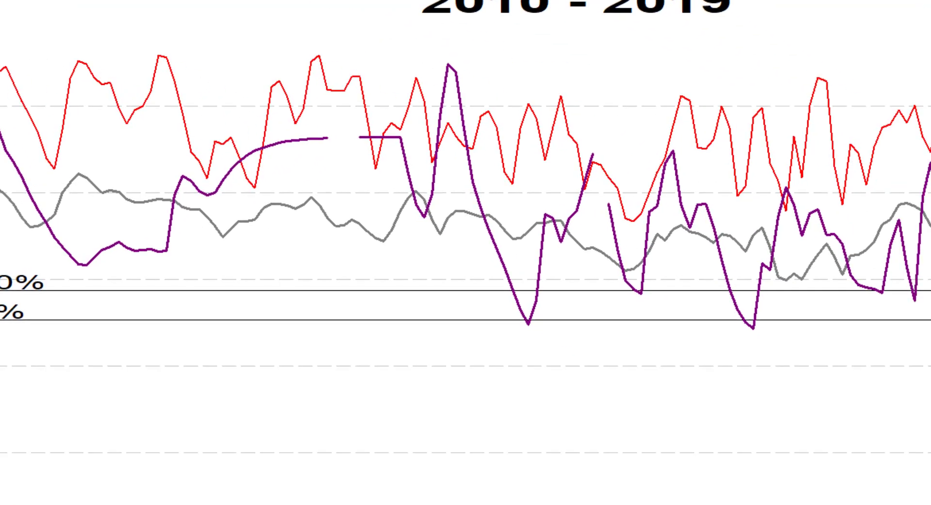
click(0, 0)
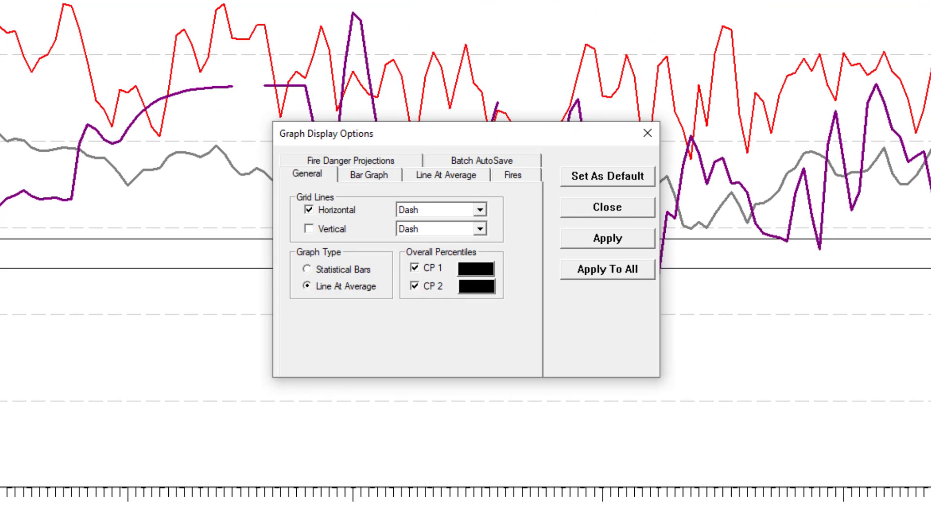
click(453, 178)
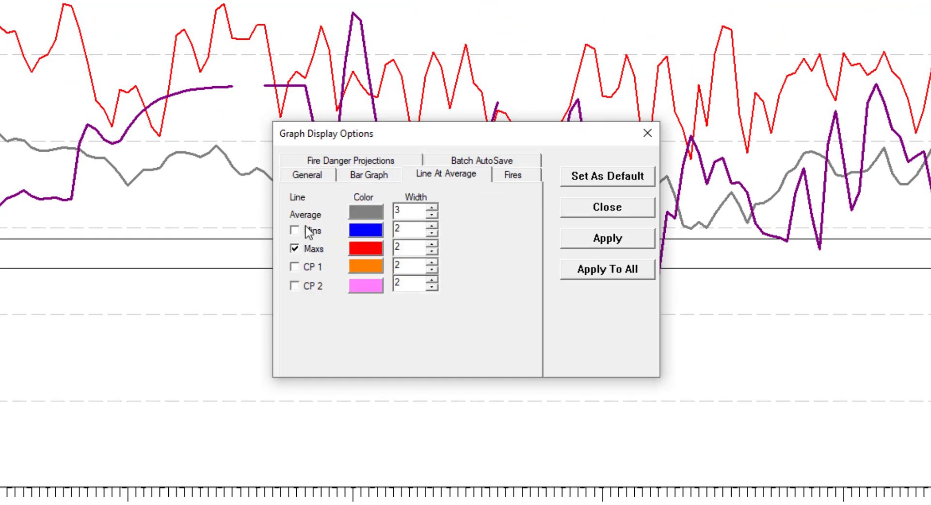
click(294, 230)
click(636, 239)
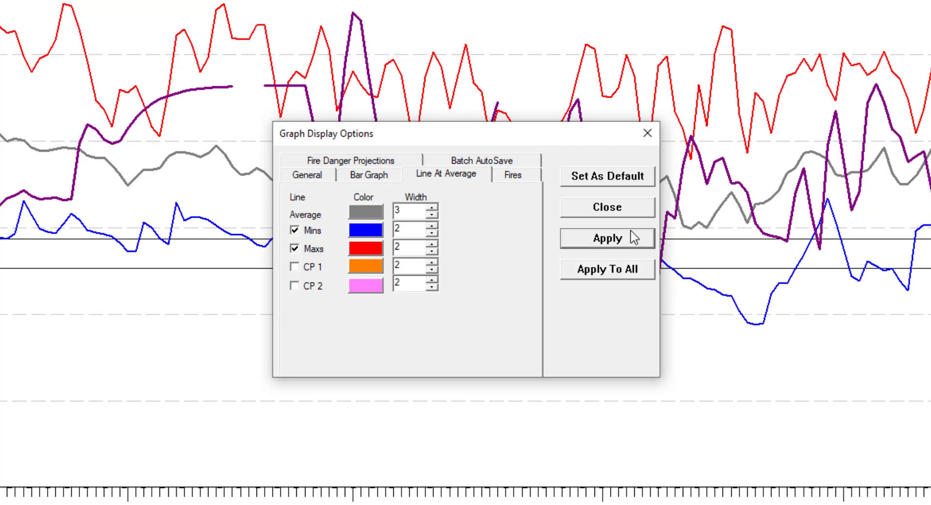
click(607, 207)
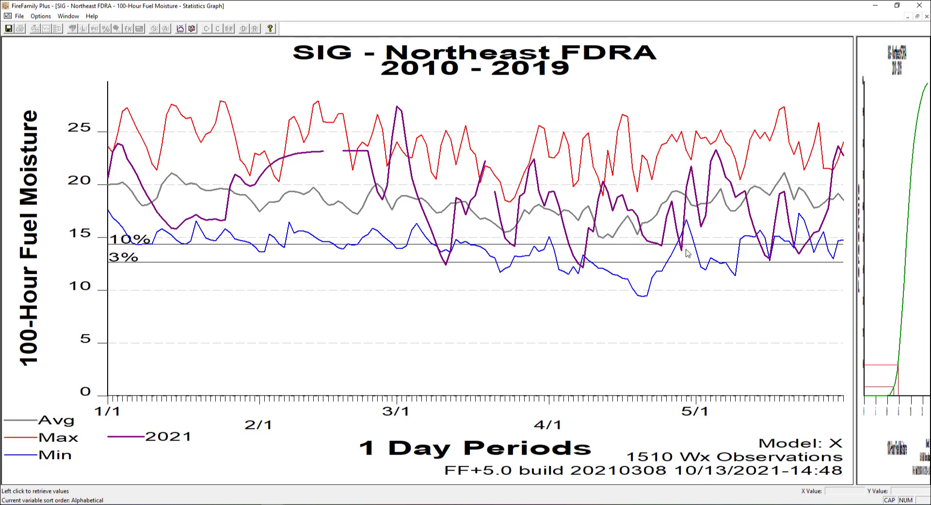
click(927, 16)
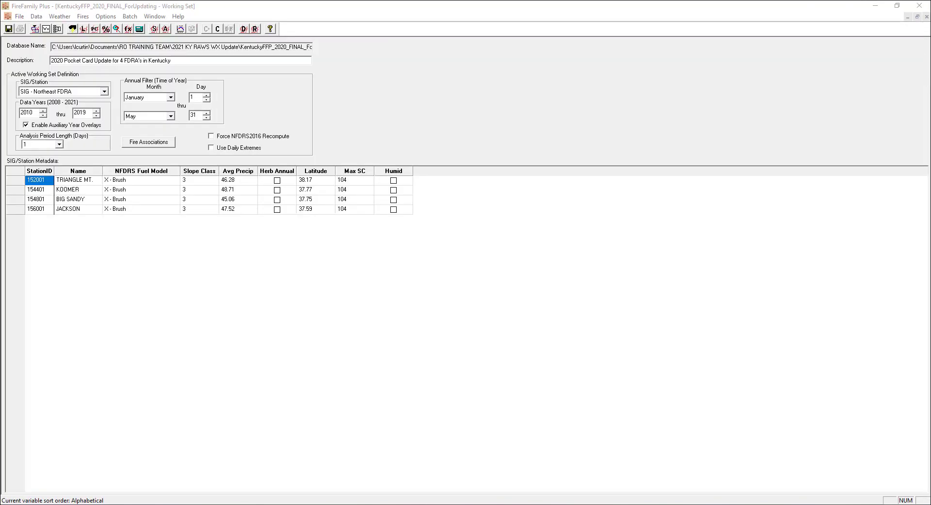